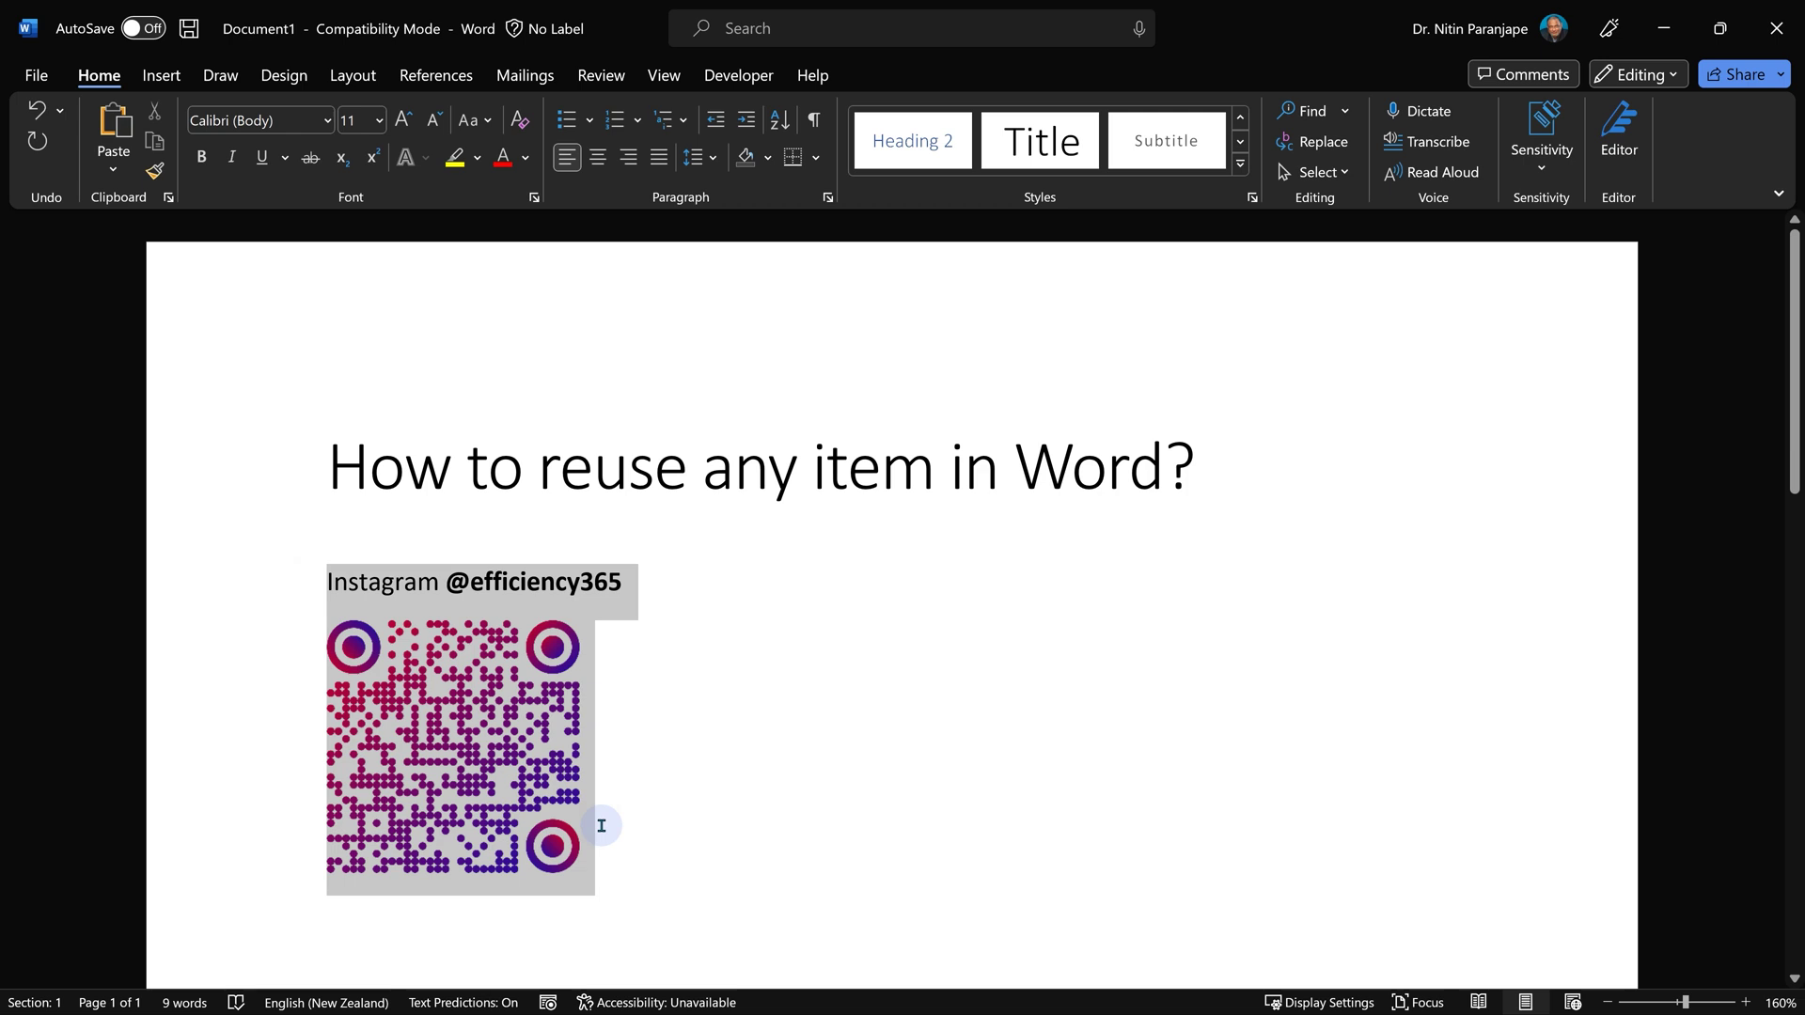
Step: Right-click the selected Instagram handle and QR code in the document
right_click(632, 703)
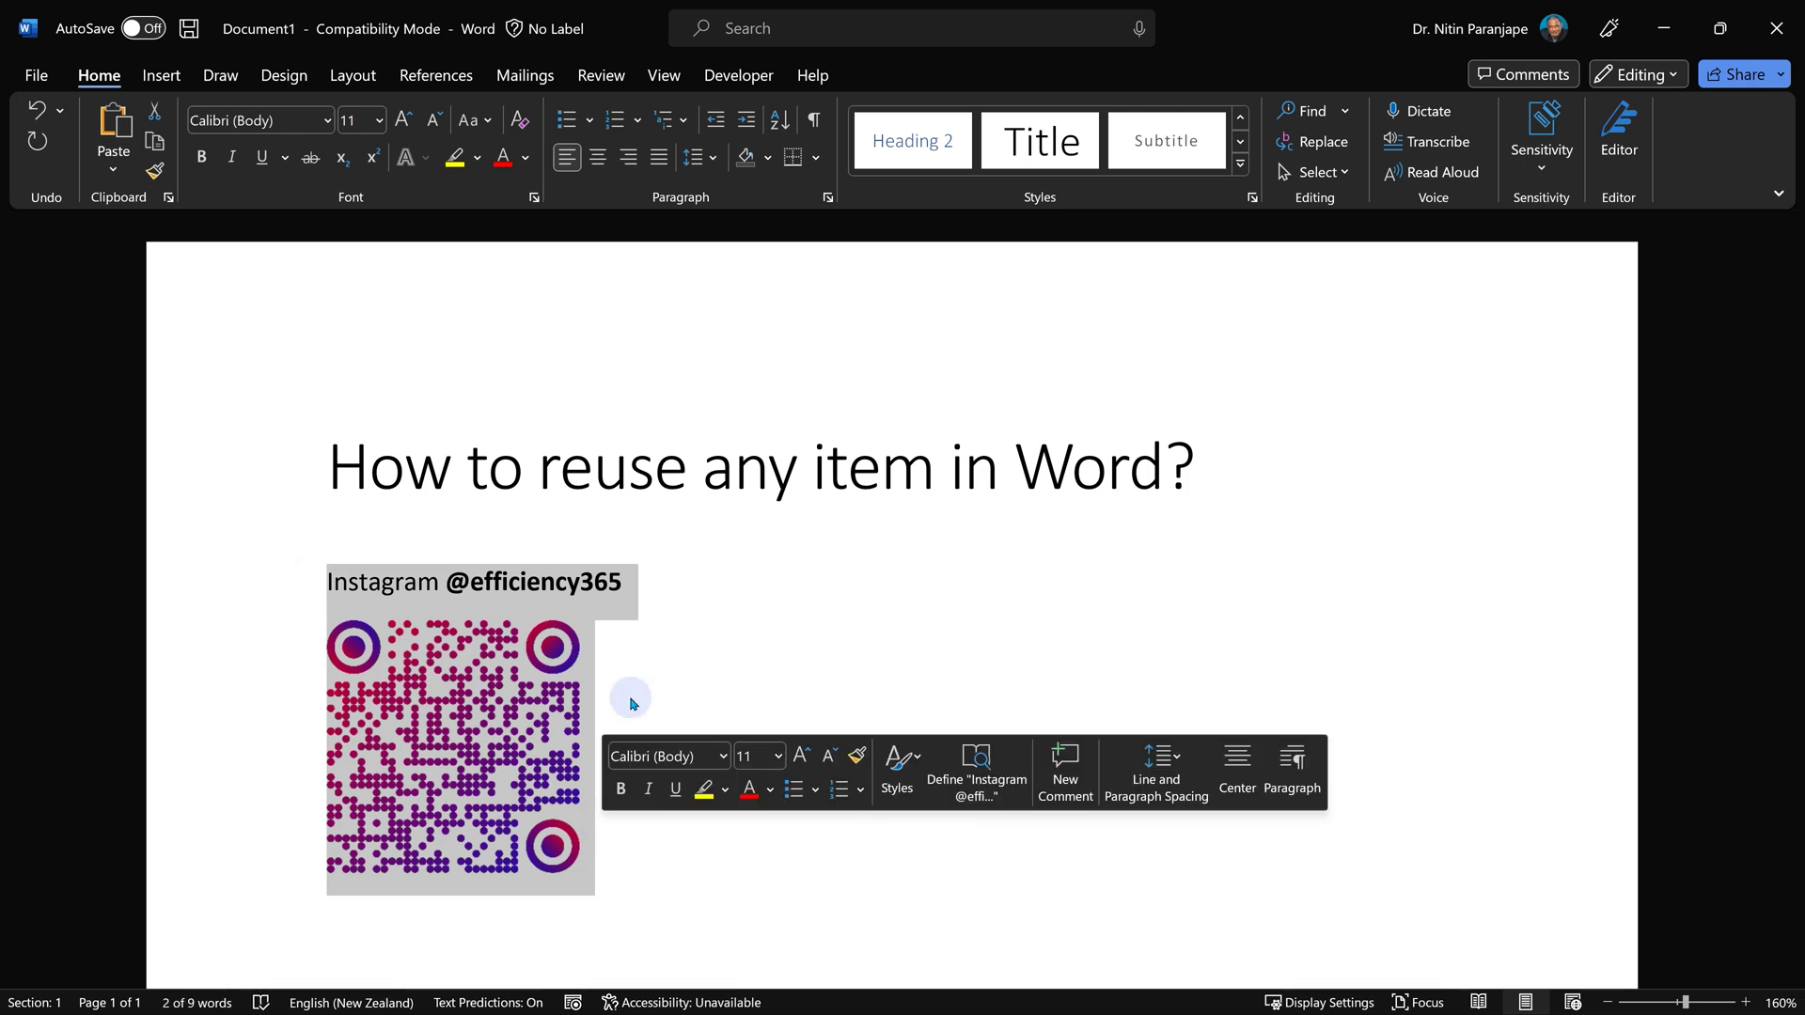
key(alt+f)
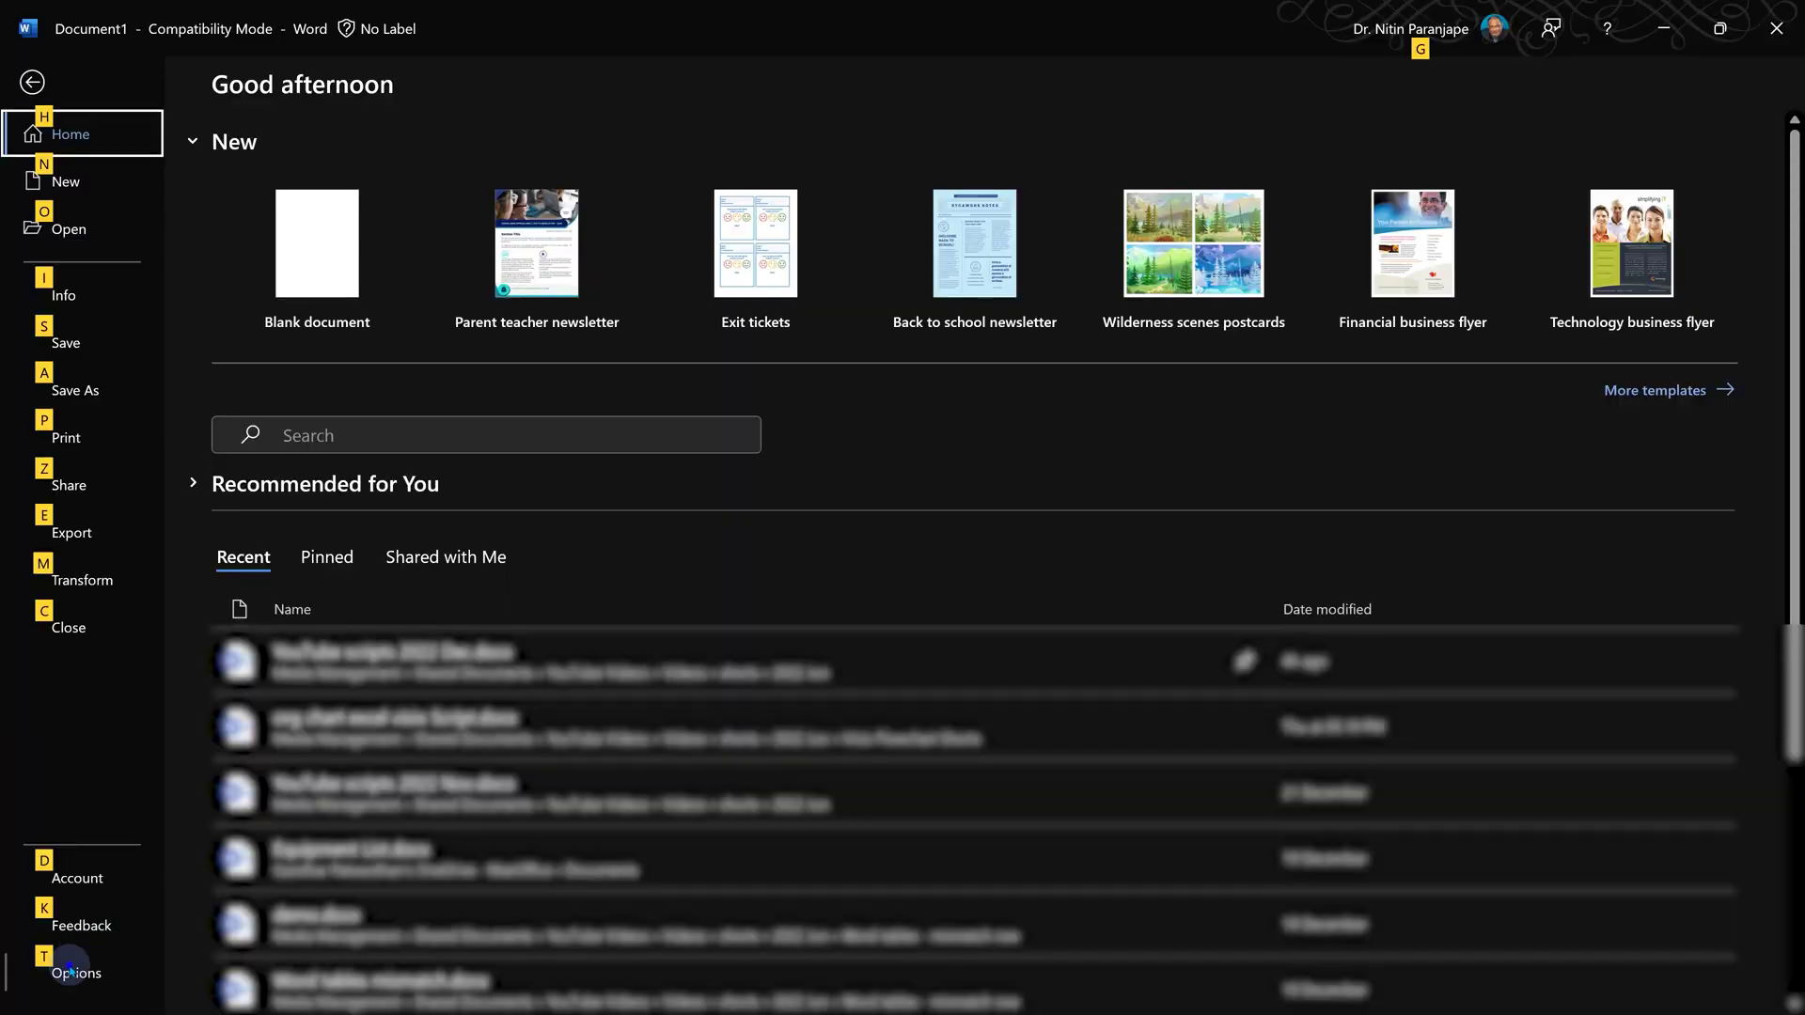
key(Escape)
click(520, 232)
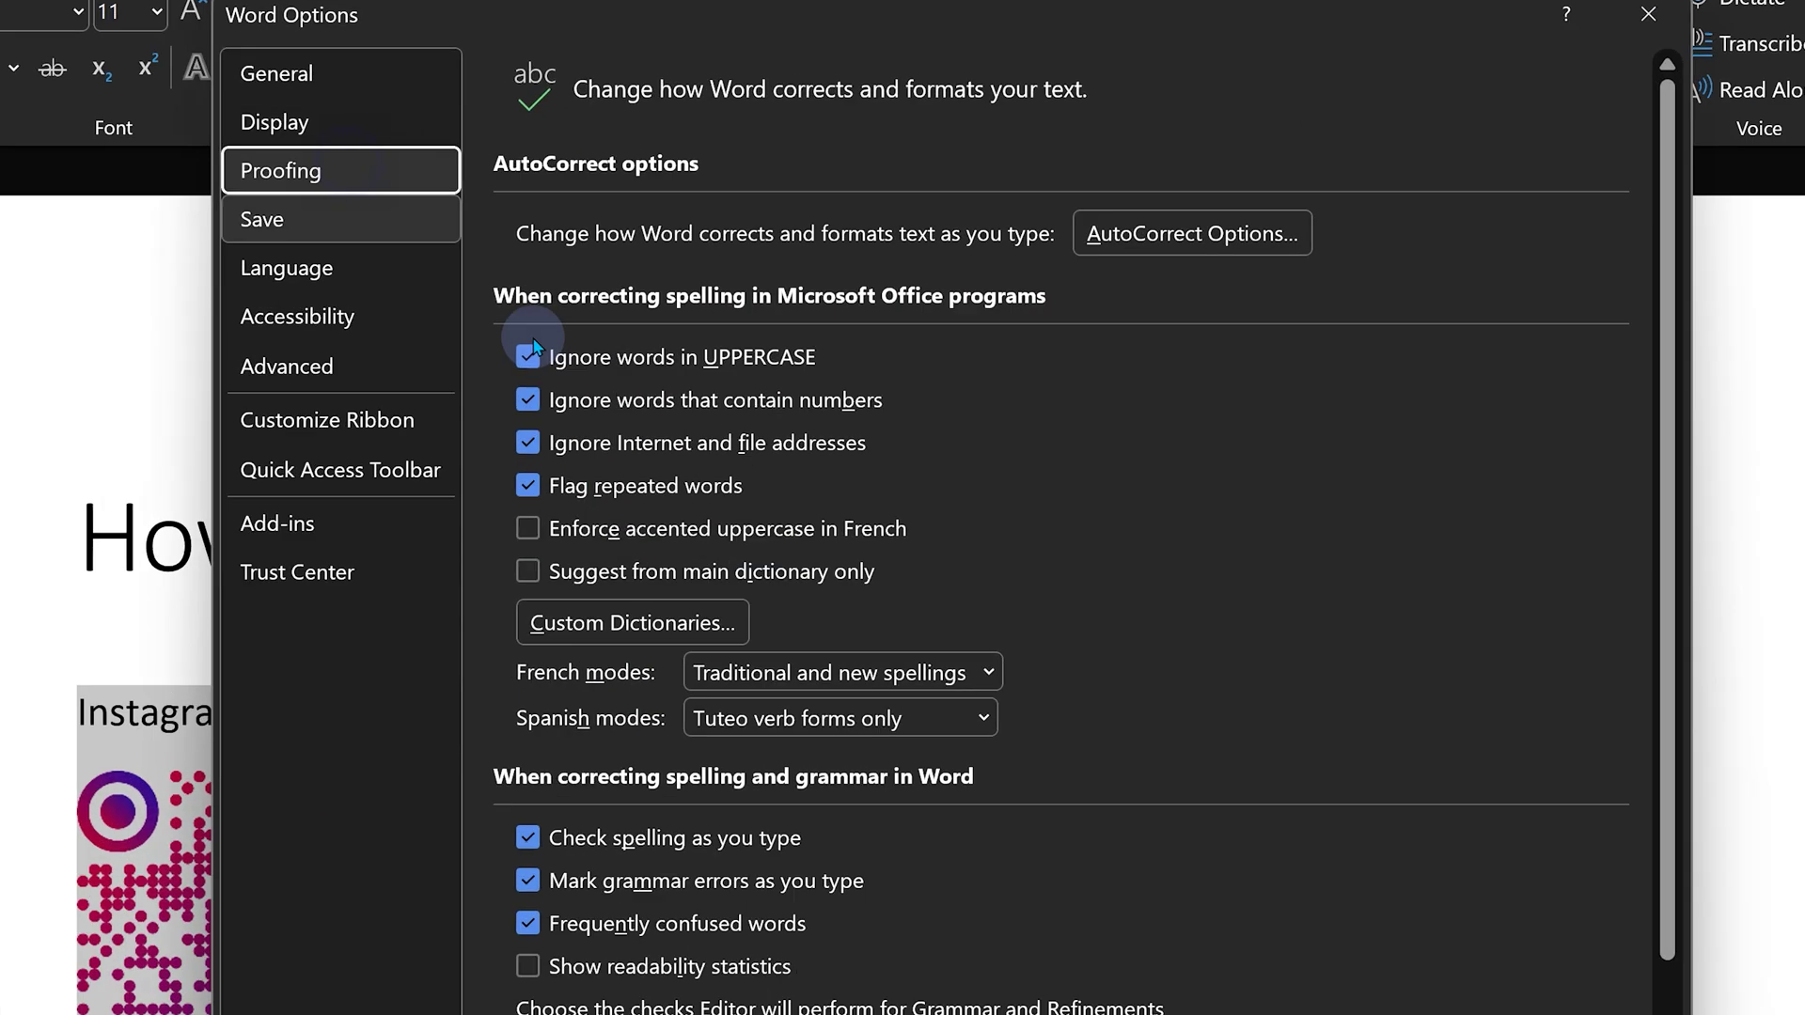
click(1250, 234)
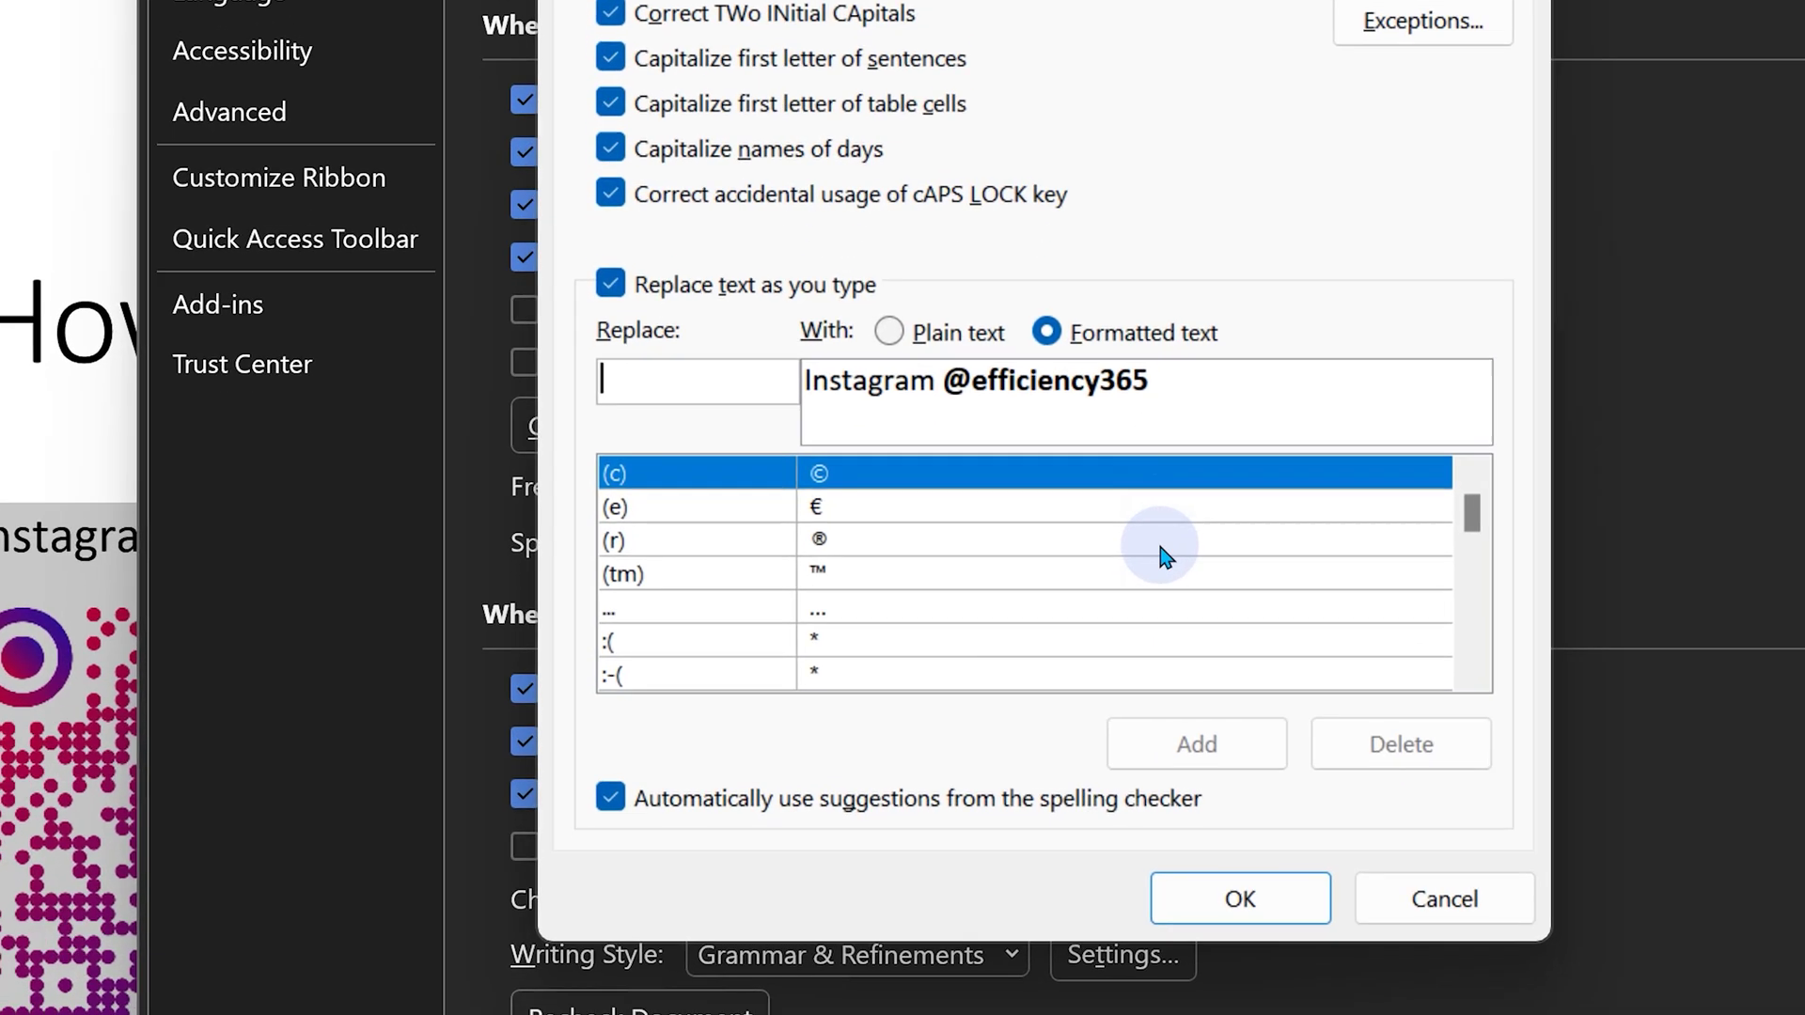
scroll(1044, 700, down, 3)
scroll(1201, 503, down, 3)
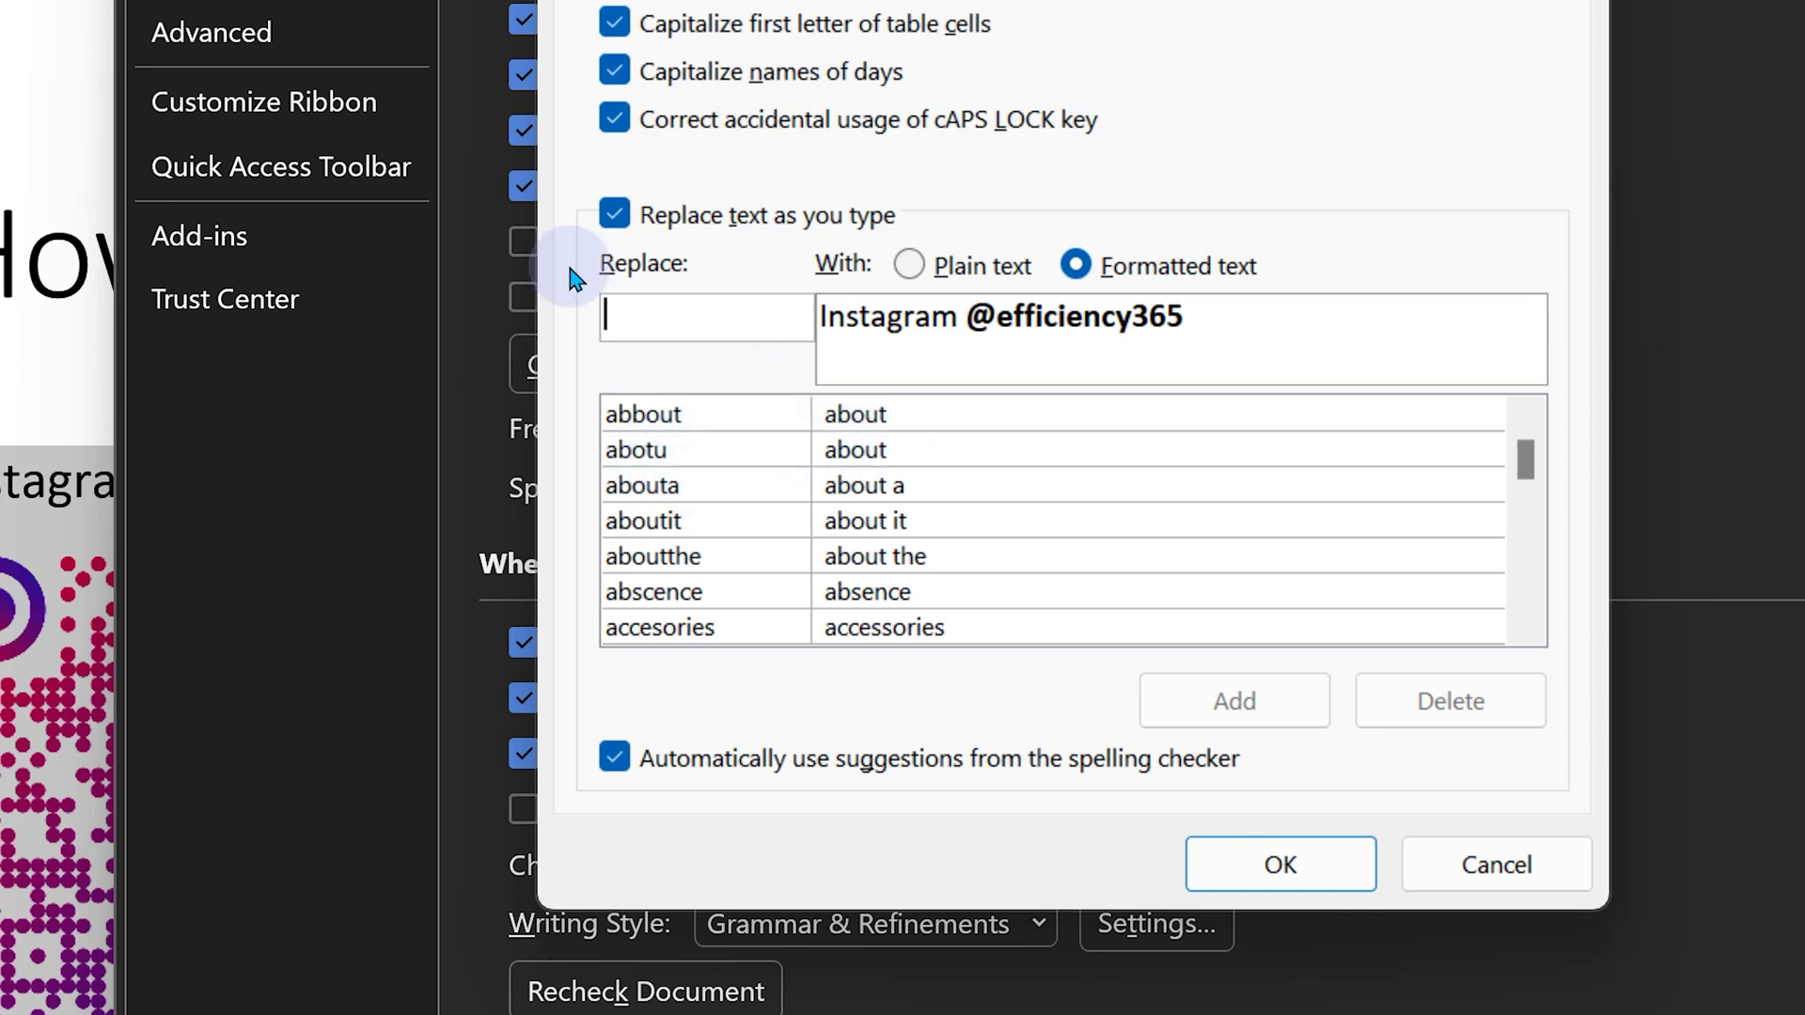
click(652, 323)
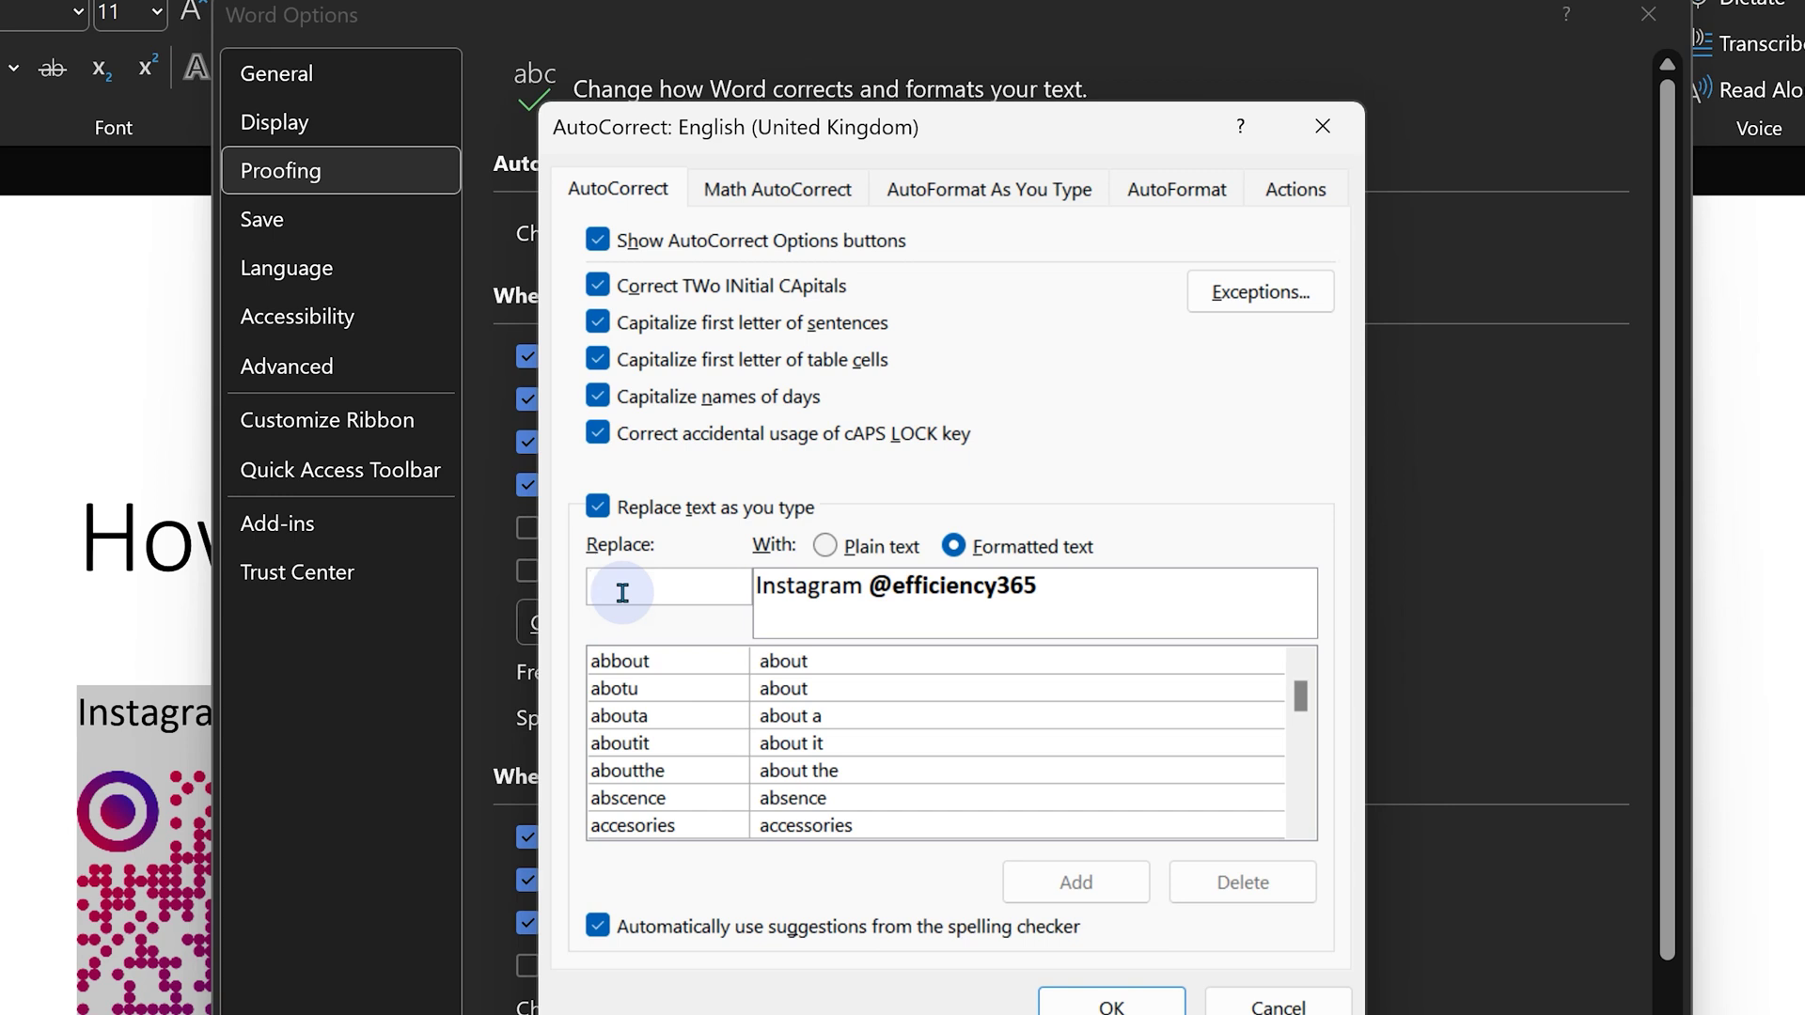
Step: Add 'i8' as the formatted Instagram handle AutoCorrect entry and close both dialogs
text(in)
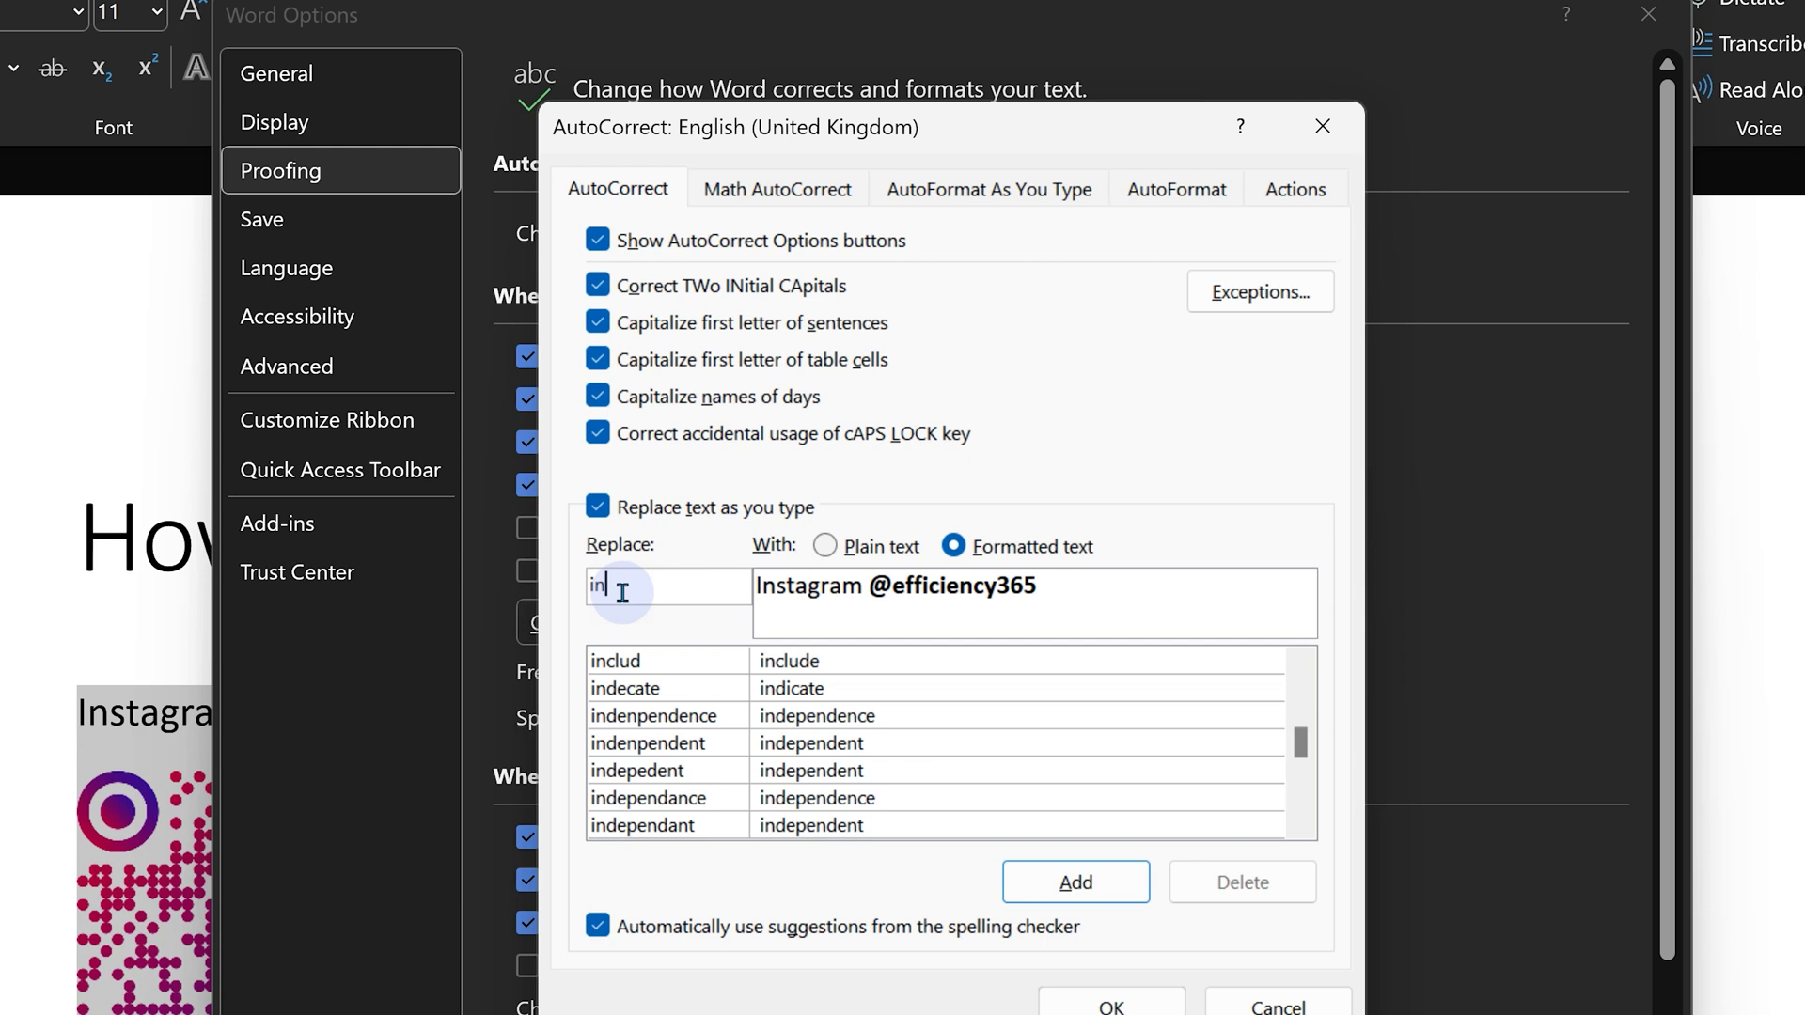
key(BackSpace)
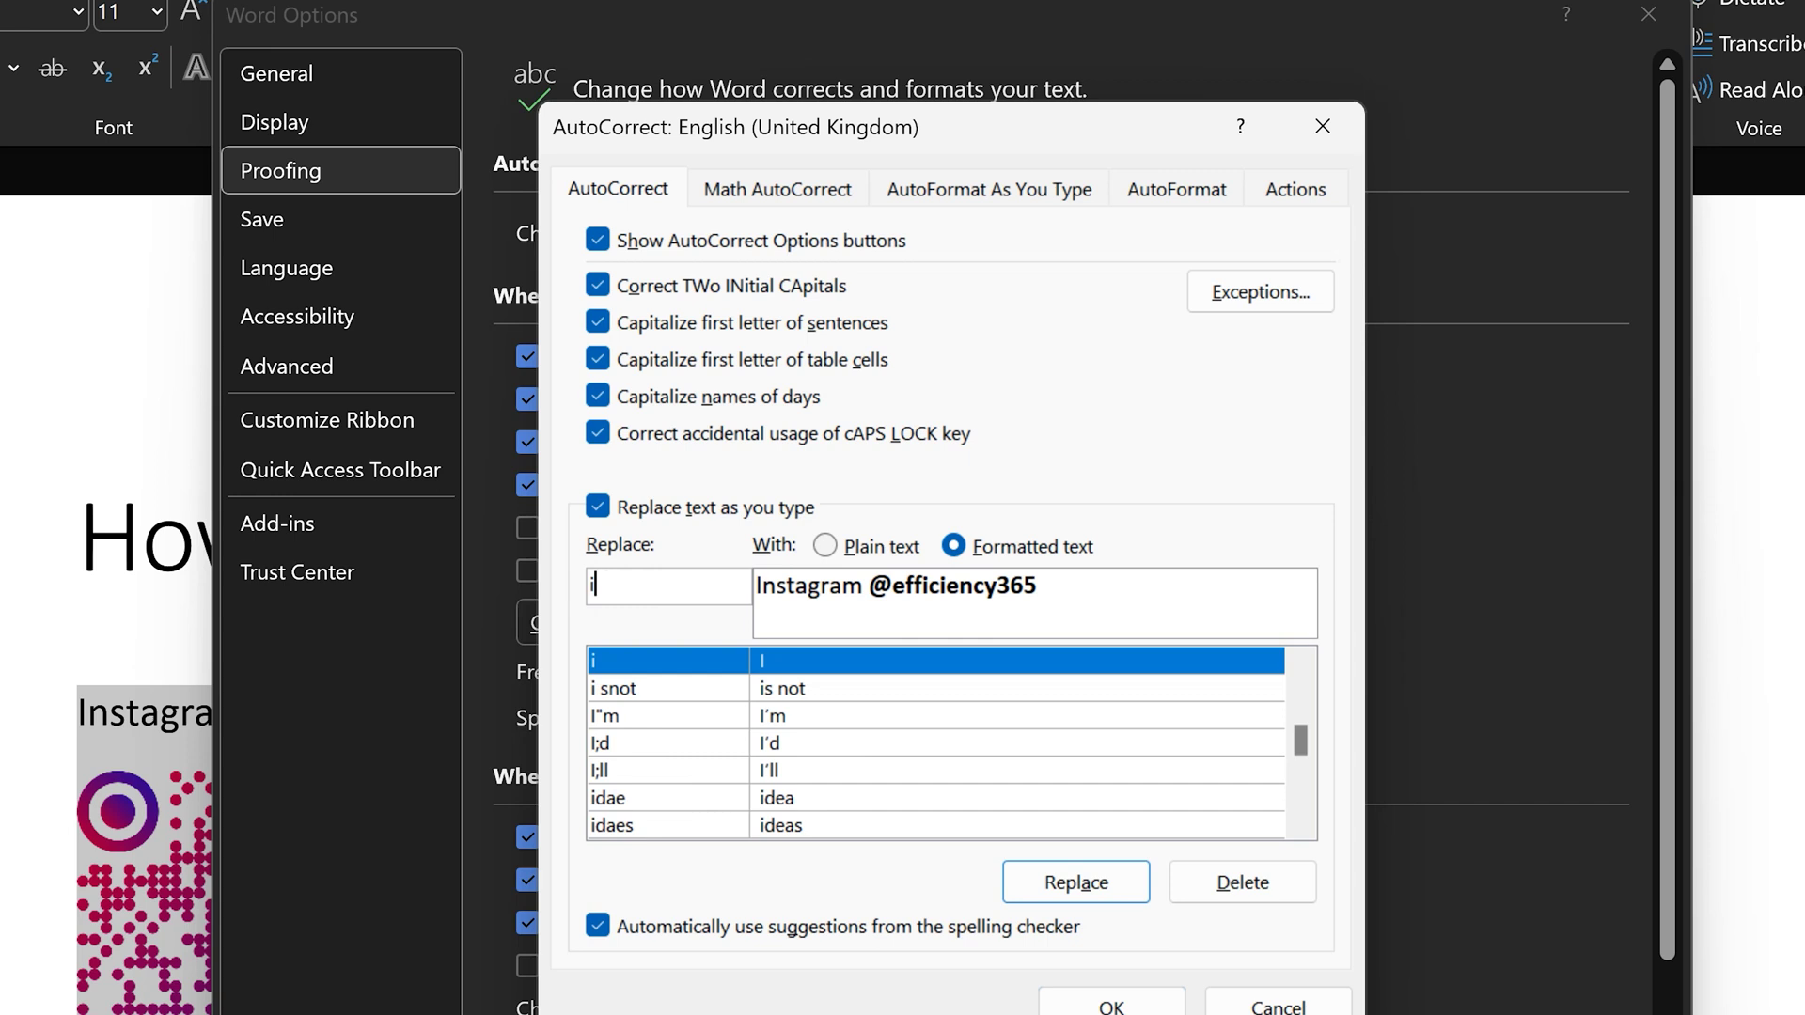
click(622, 590)
text(8)
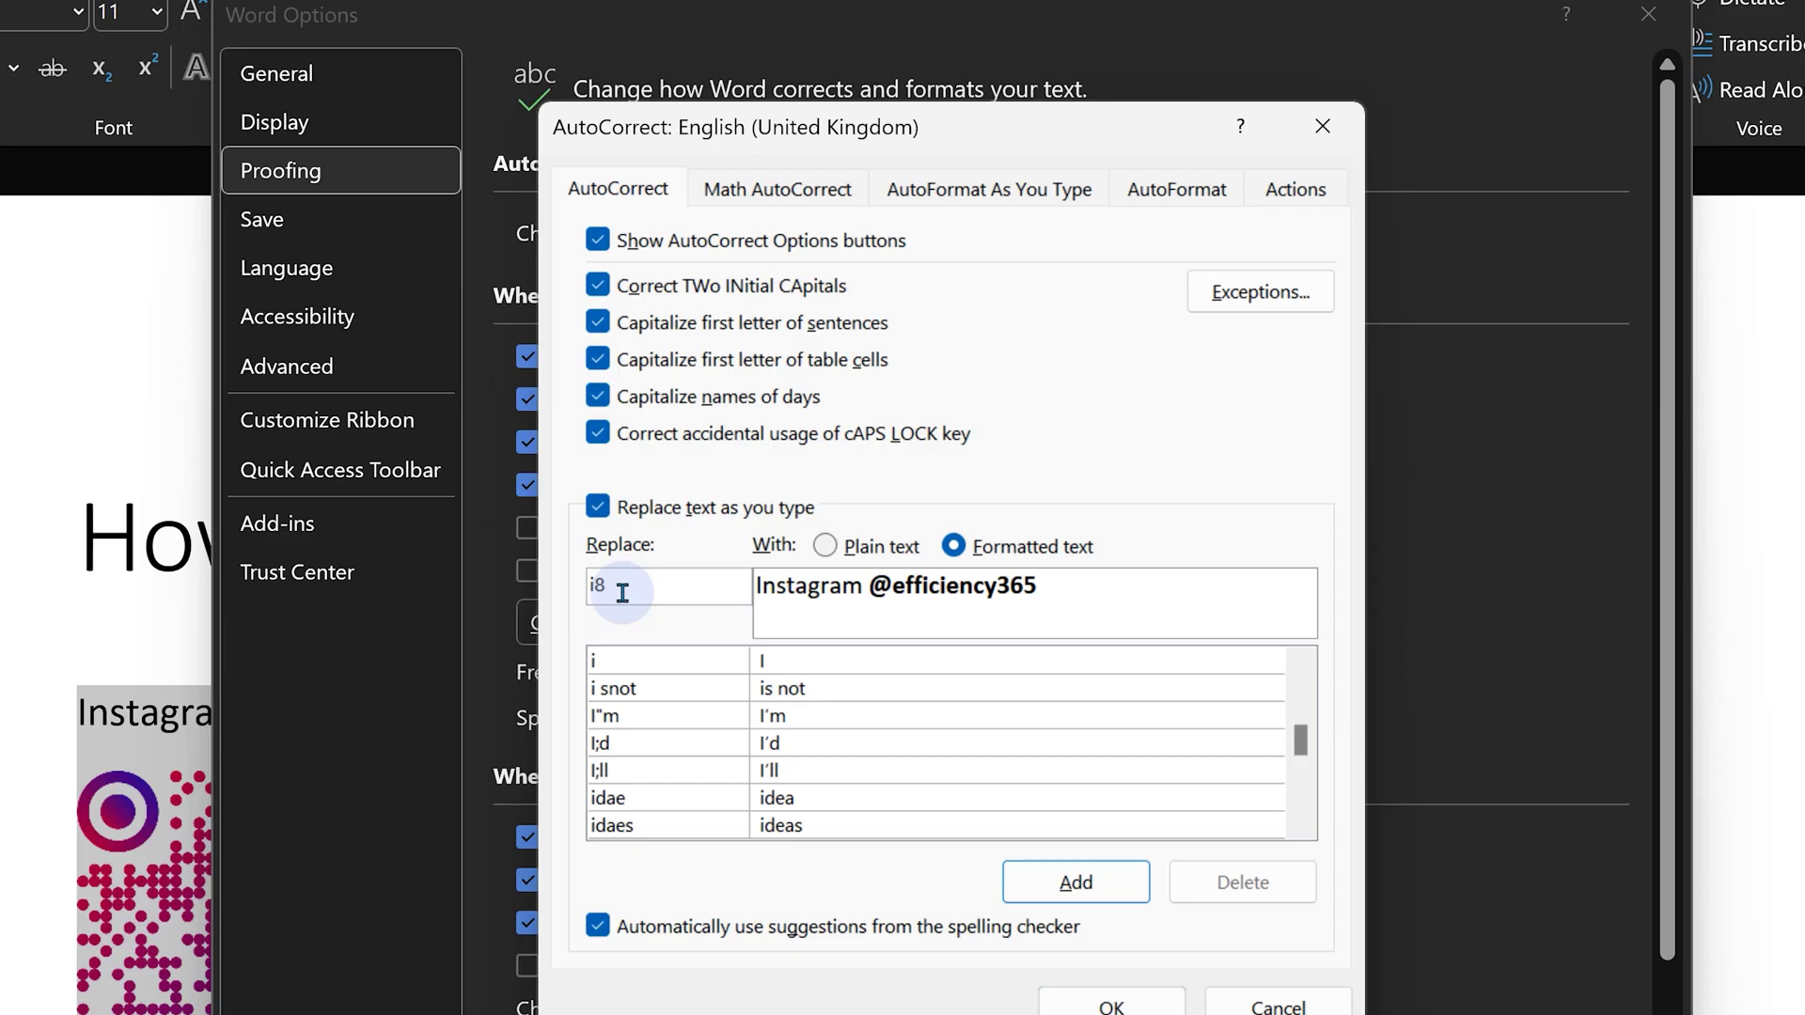
click(1136, 891)
click(1112, 1002)
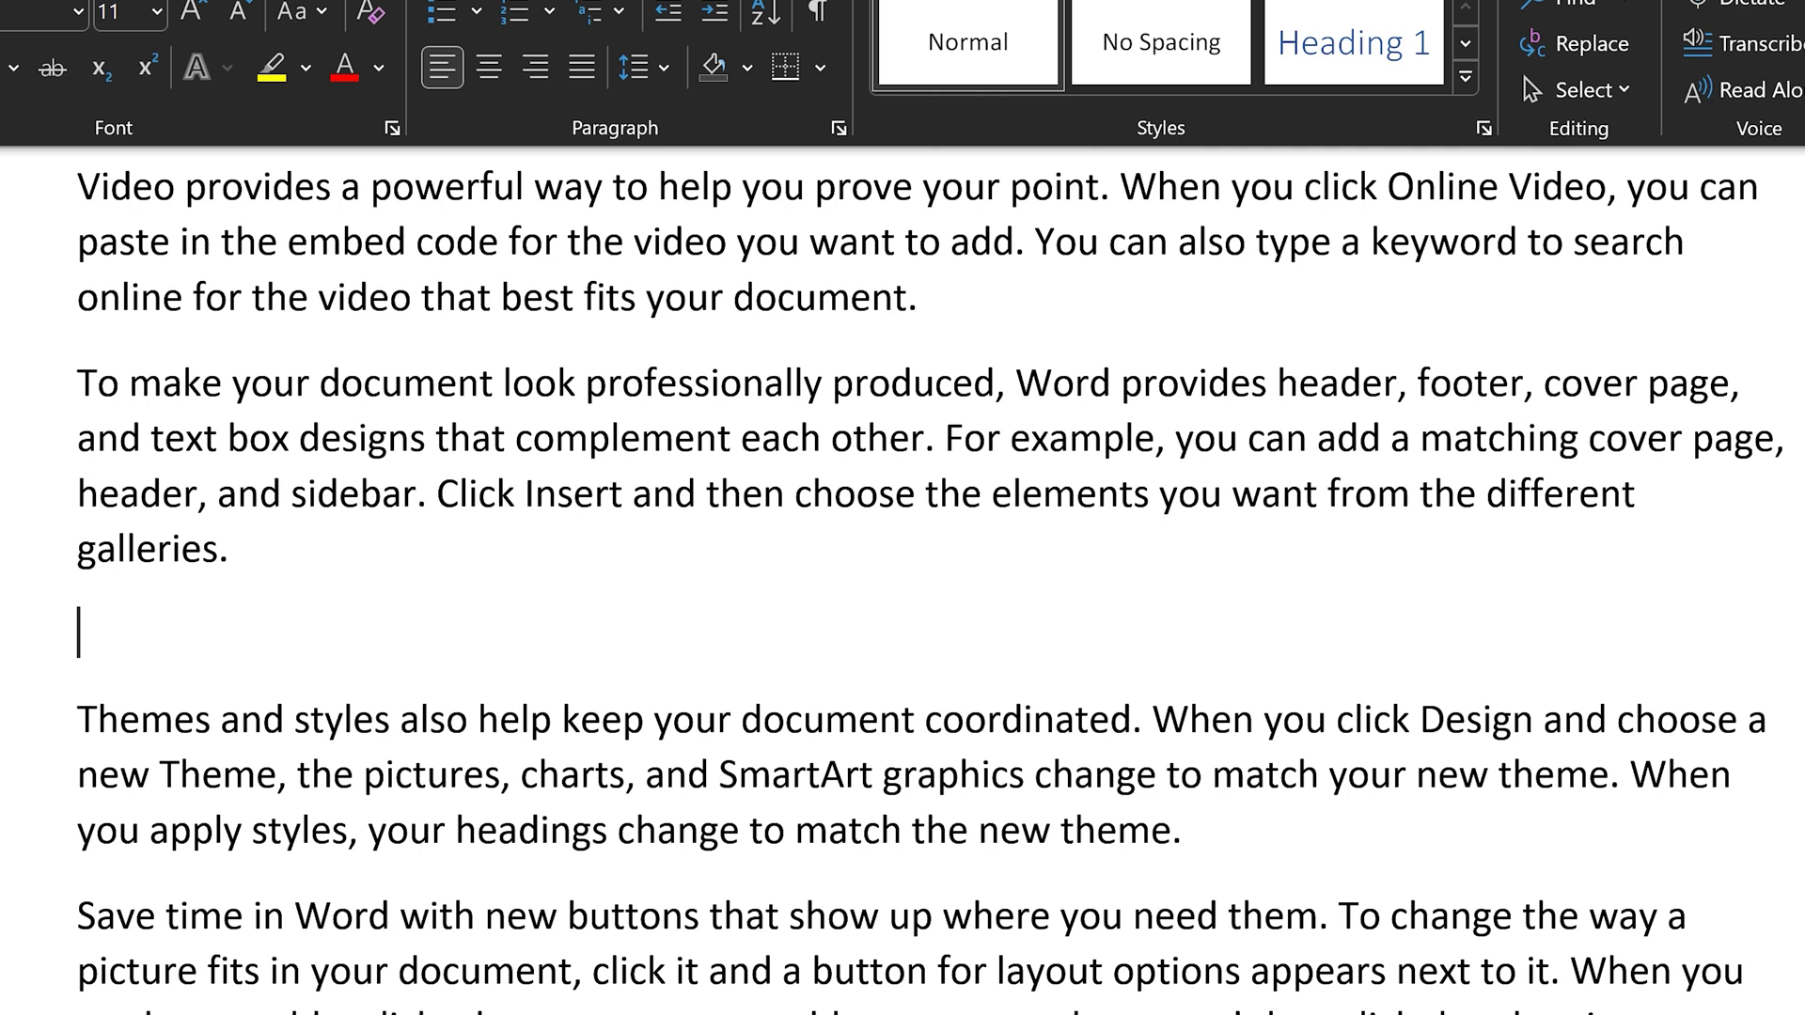
Step: Test i8: it expands to the handle and QR code in Word but stays plain in Excel
text(IG)
key(space)
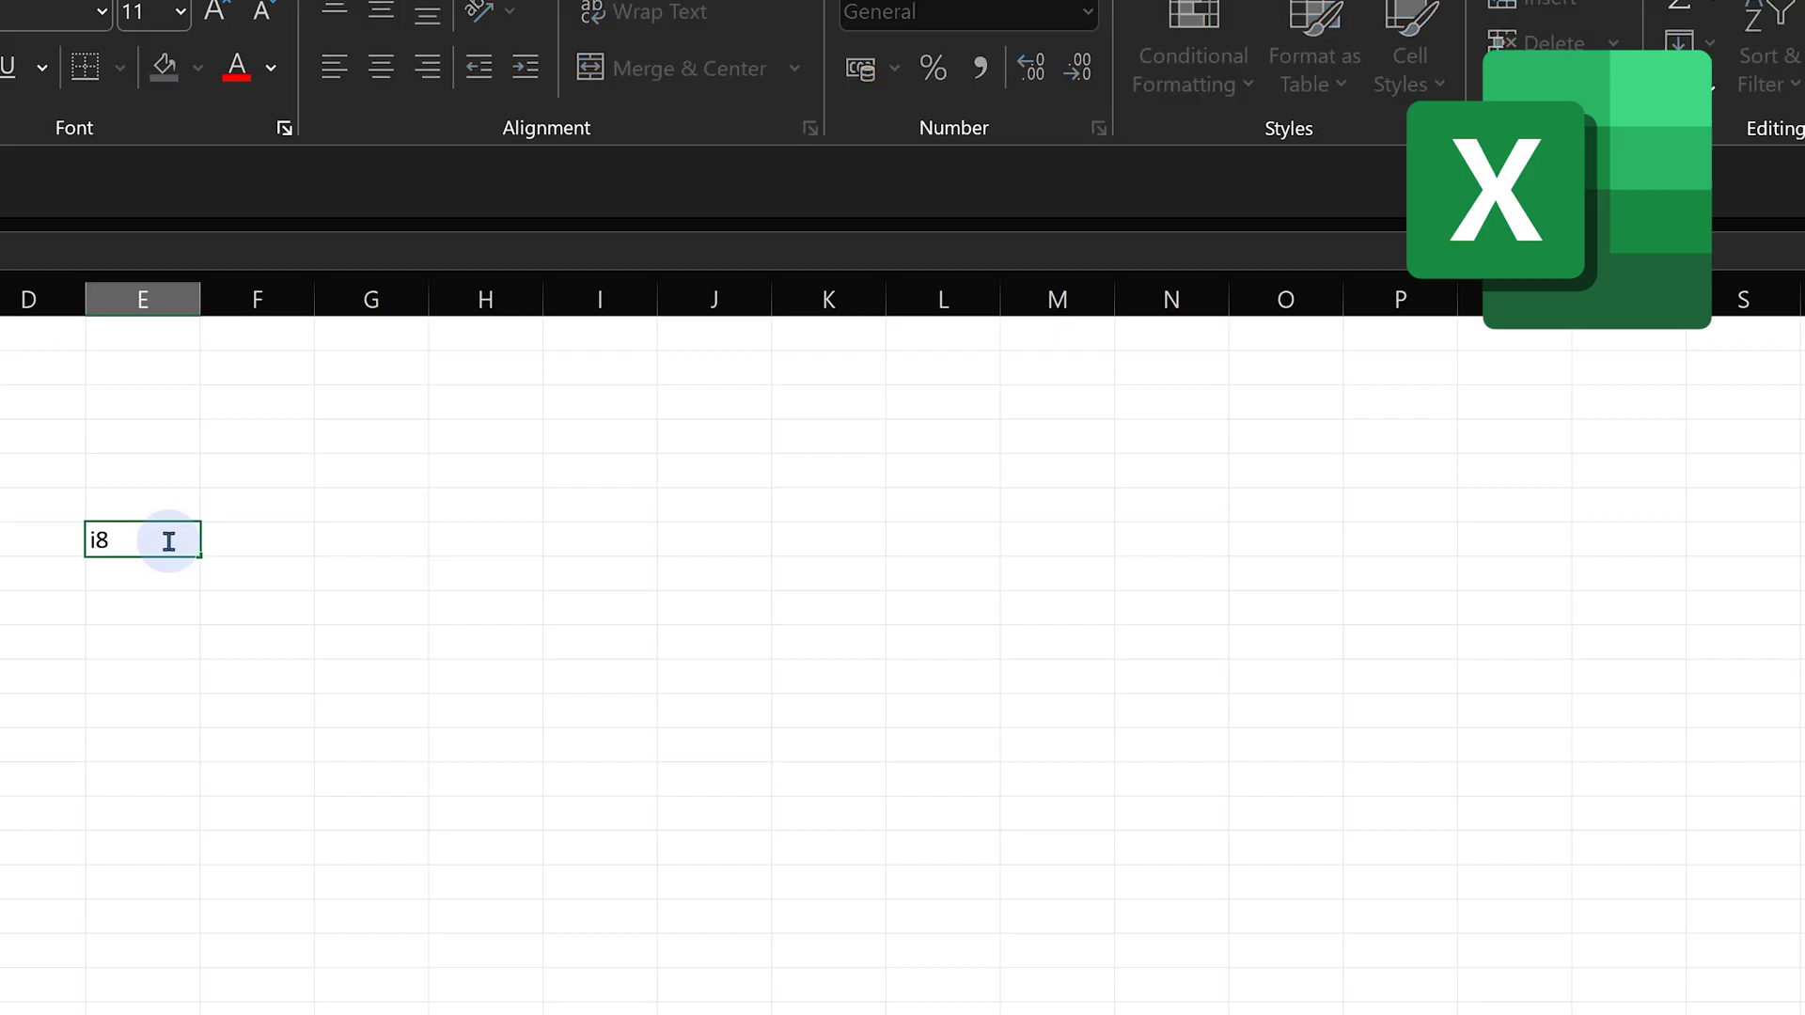
key(Return)
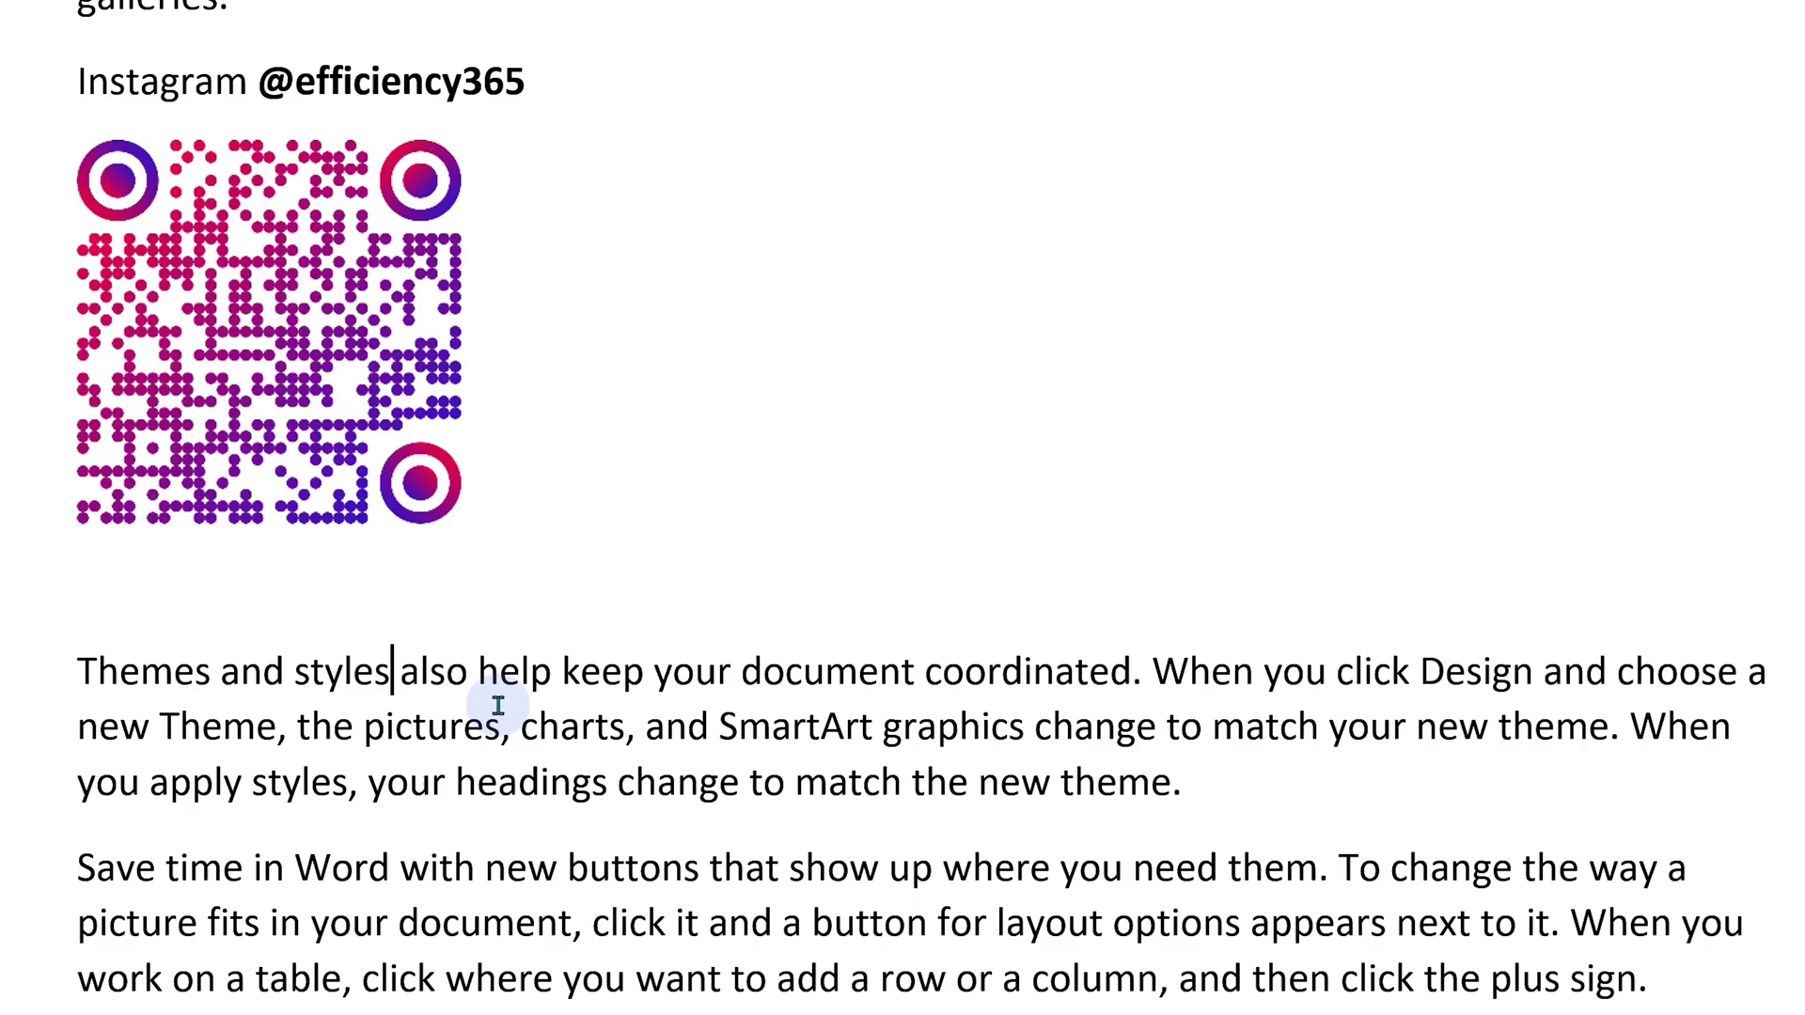
Step: Select 'Themes and styles' in the paragraph and open AutoCorrect with it prefilled
click(488, 708)
drag(385, 673, 49, 642)
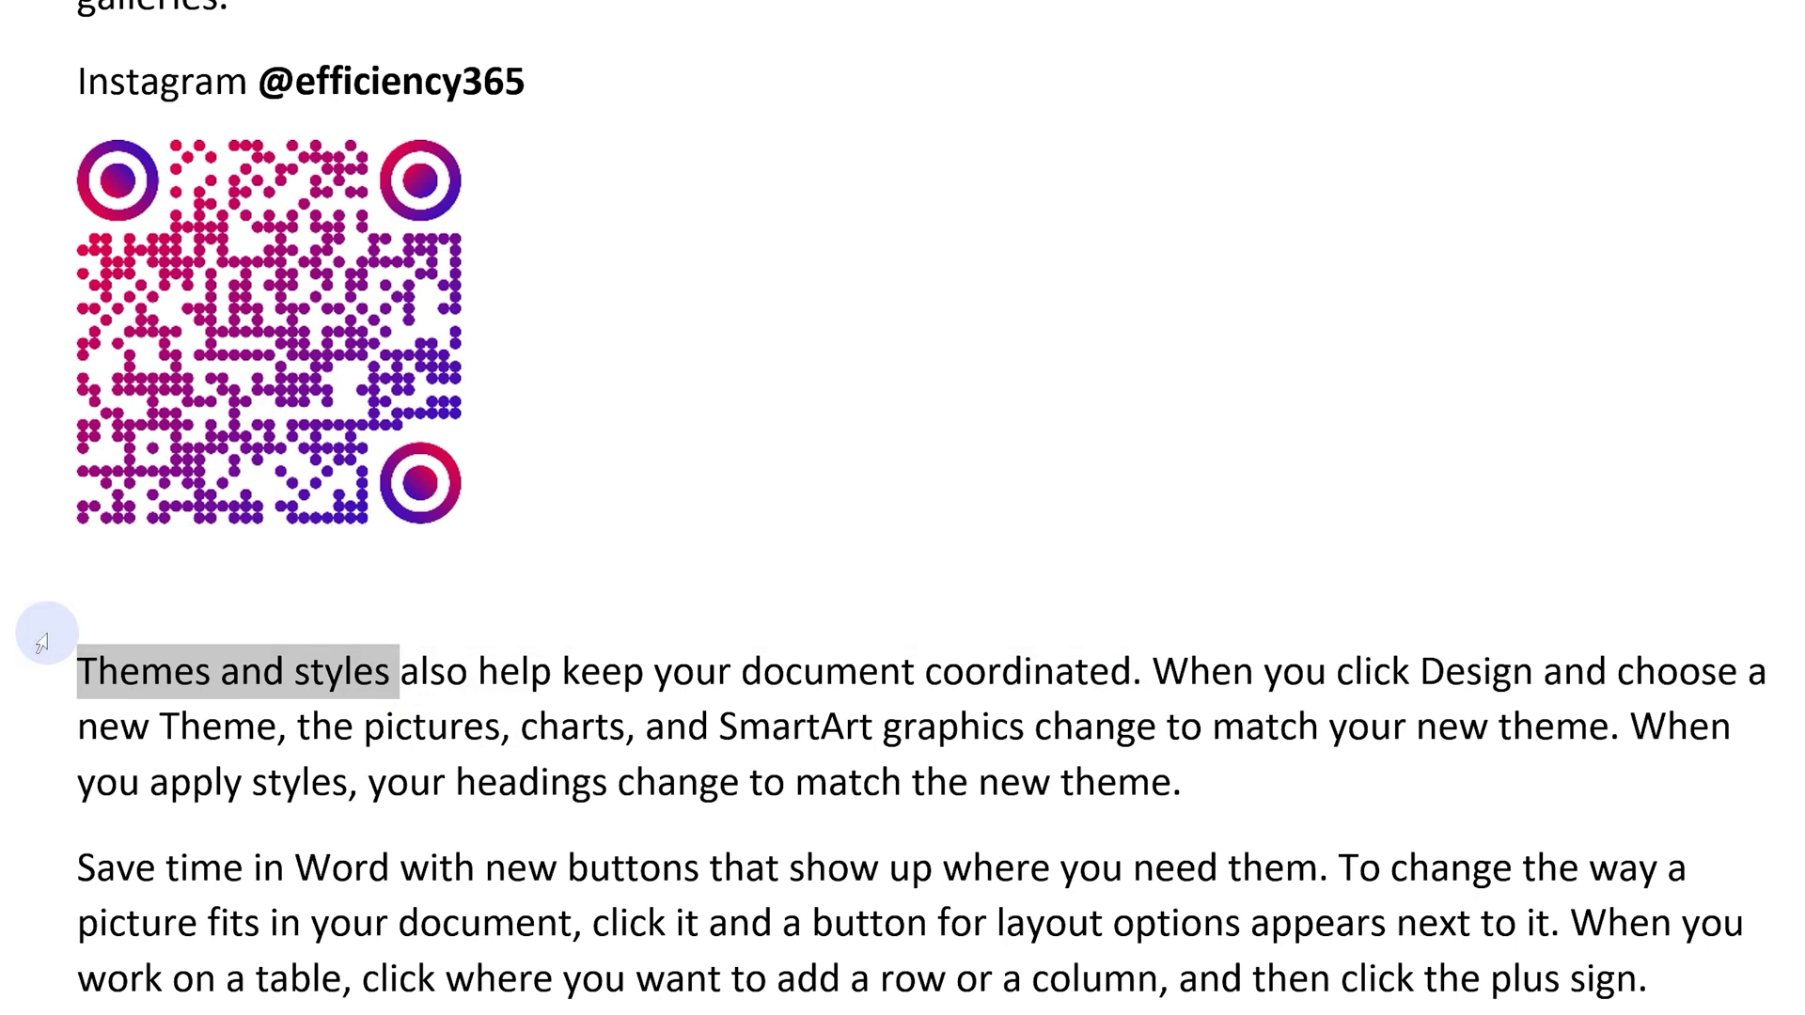
key(alt+t)
key(a)
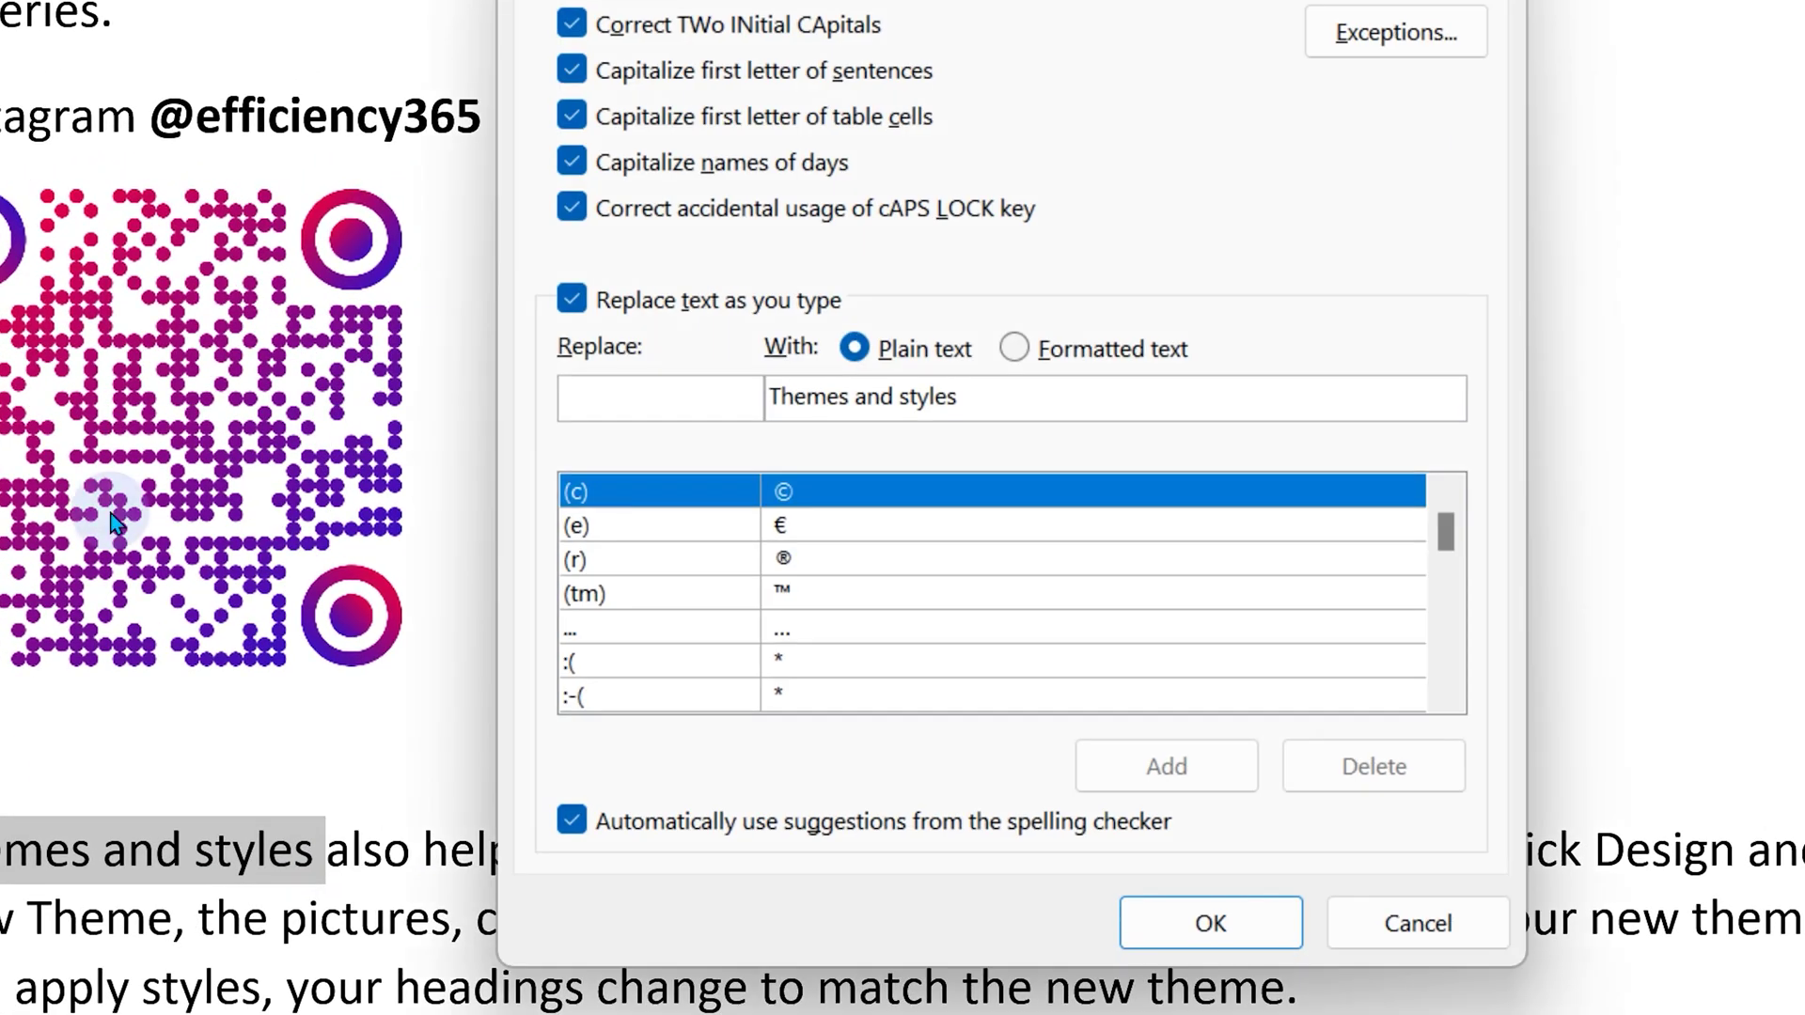
Step: Add 'ts' as a plain-text AutoCorrect entry for 'Themes and styles'
click(594, 409)
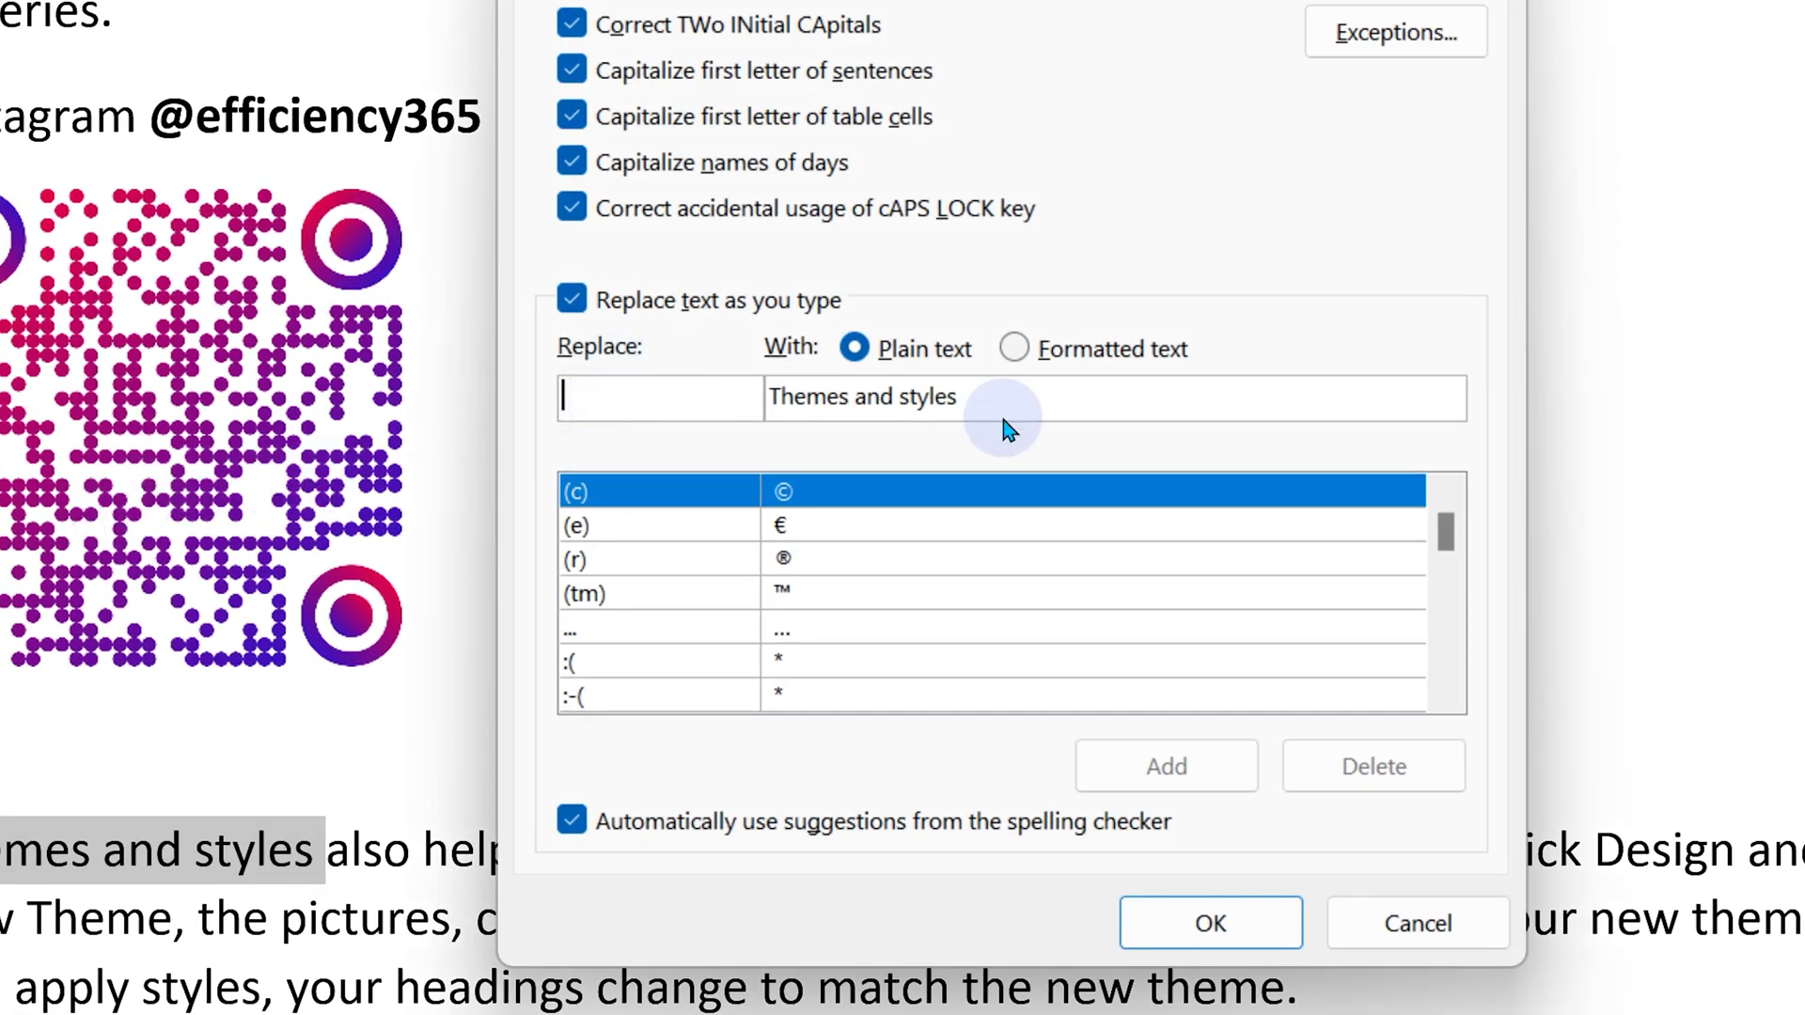
text(ts)
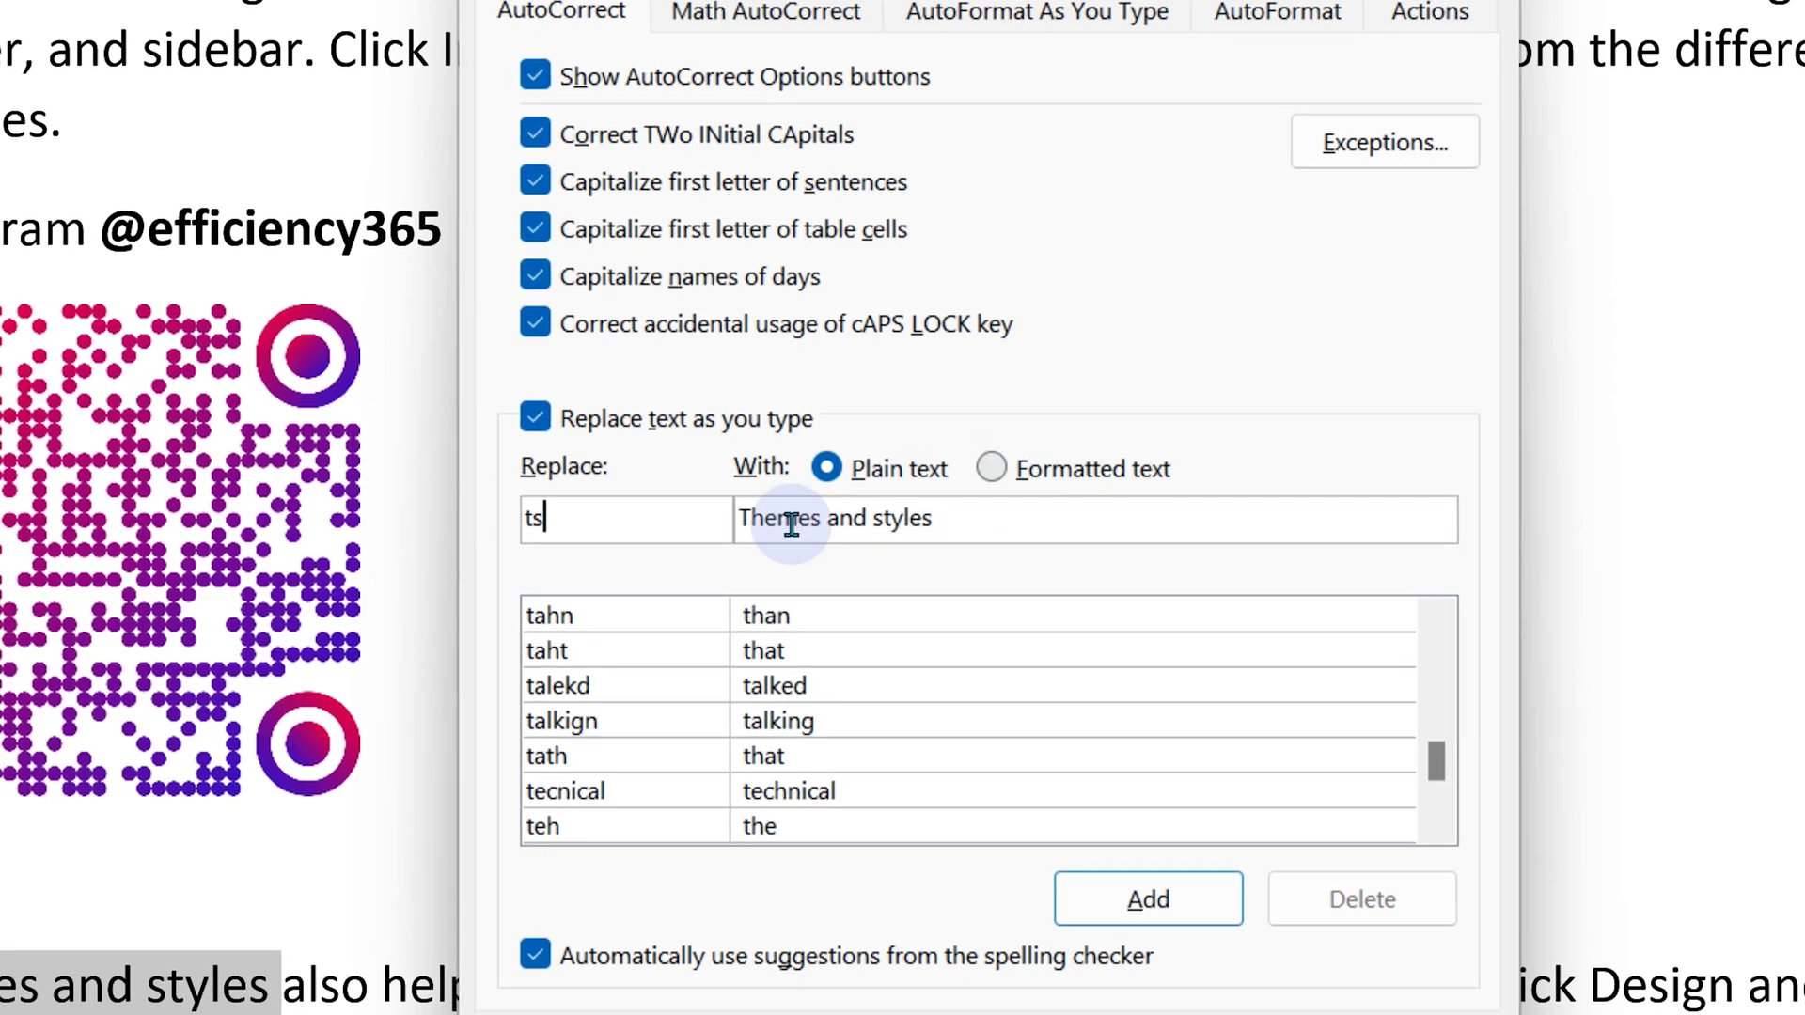
click(1096, 889)
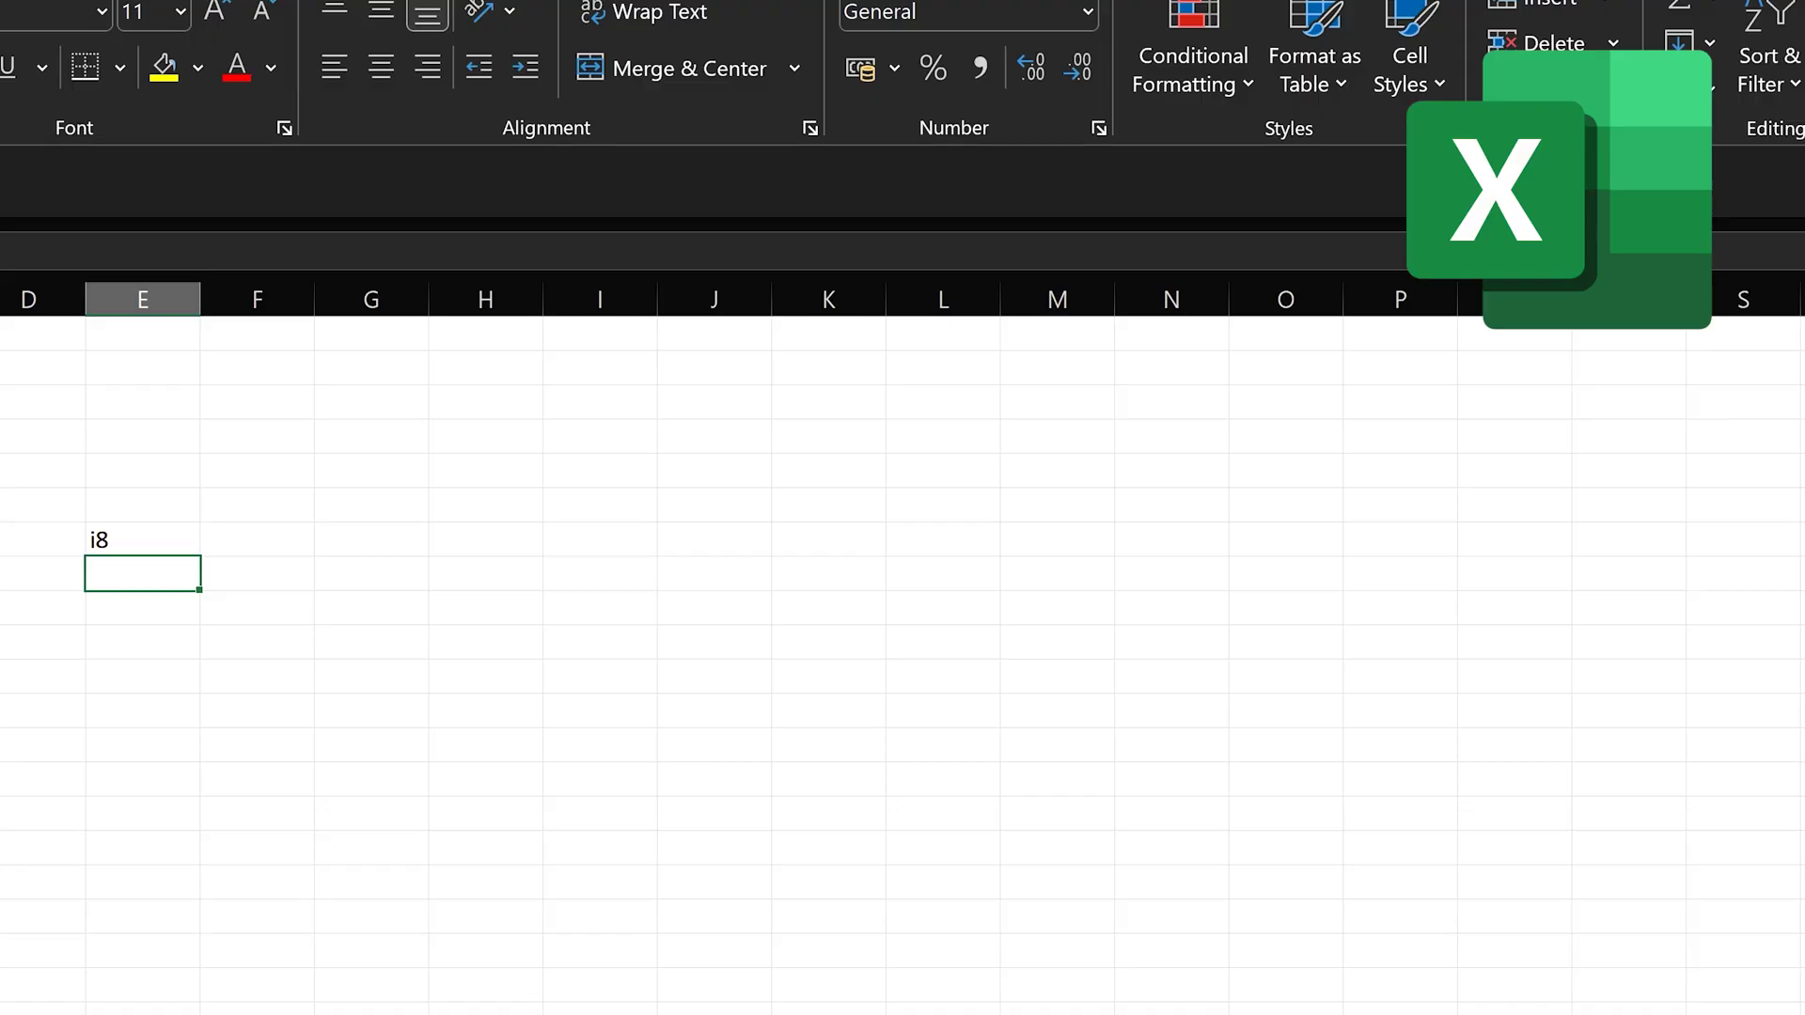
Step: In Excel, type ts in an empty cell so it expands to 'Themes and styles'
text(ts)
key(Return)
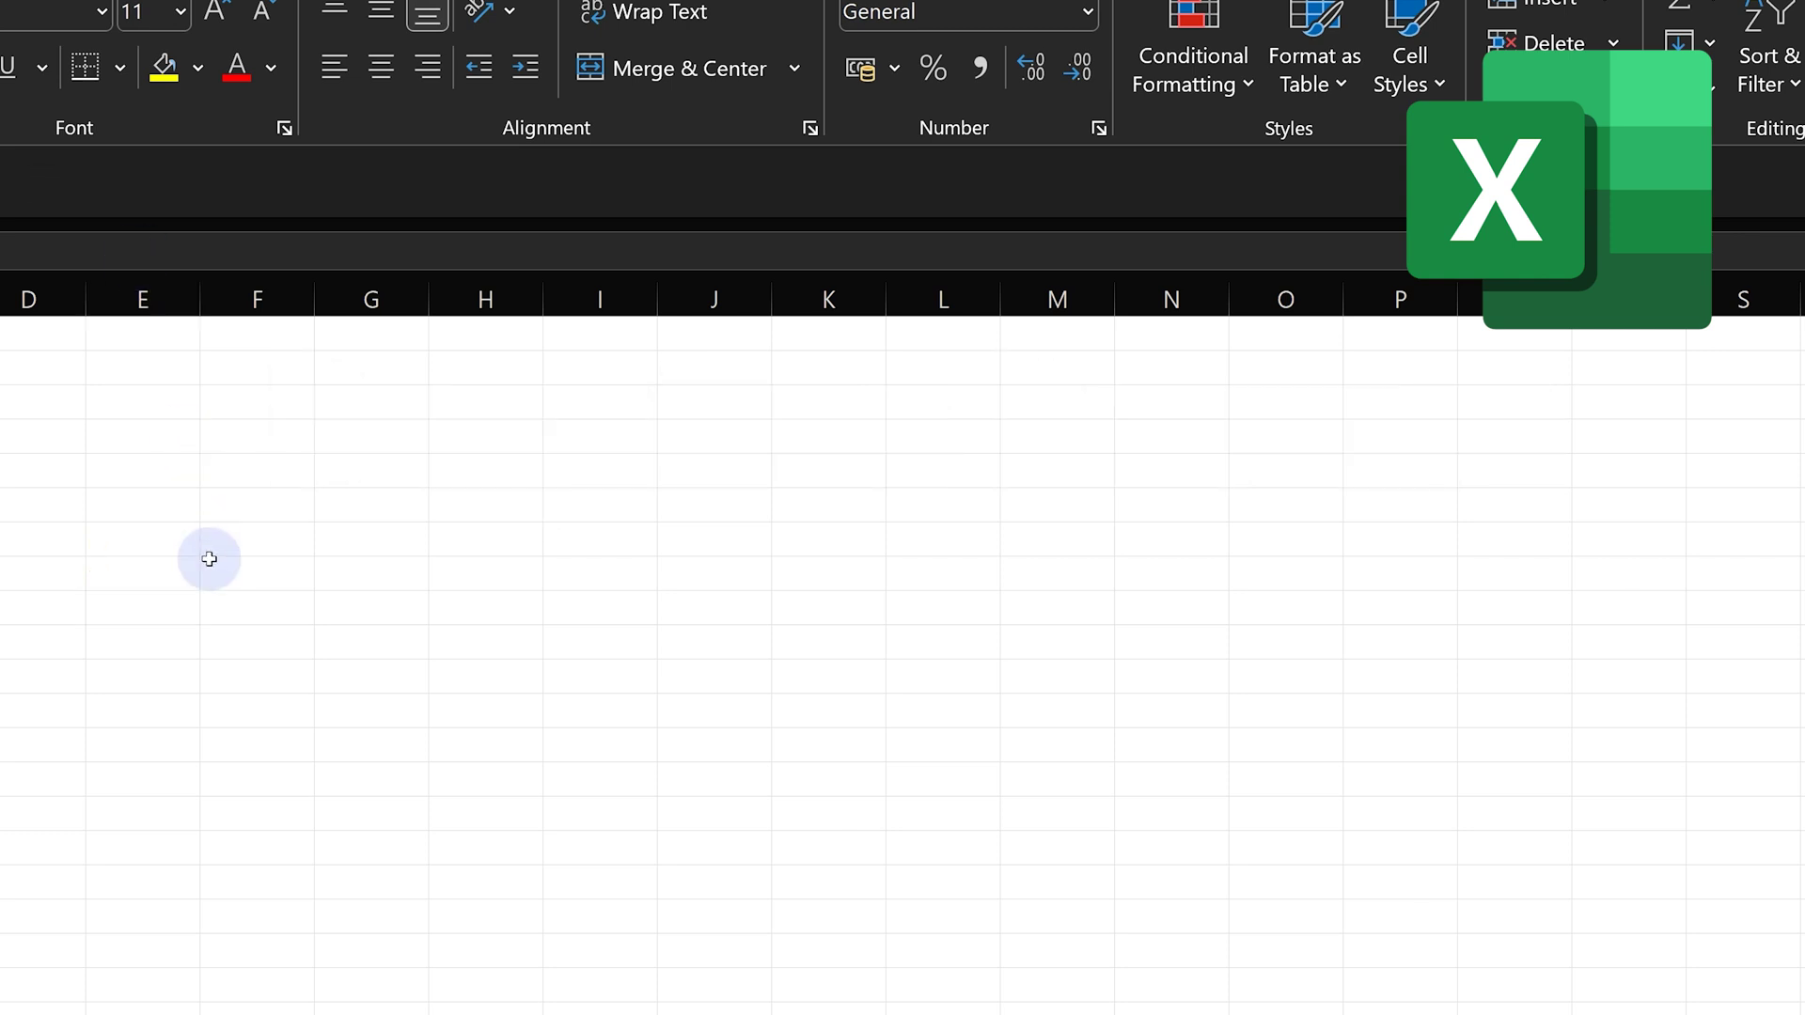
click(210, 564)
text(ts)
key(BackSpace)
key(BackSpace)
text(Themes and styles)
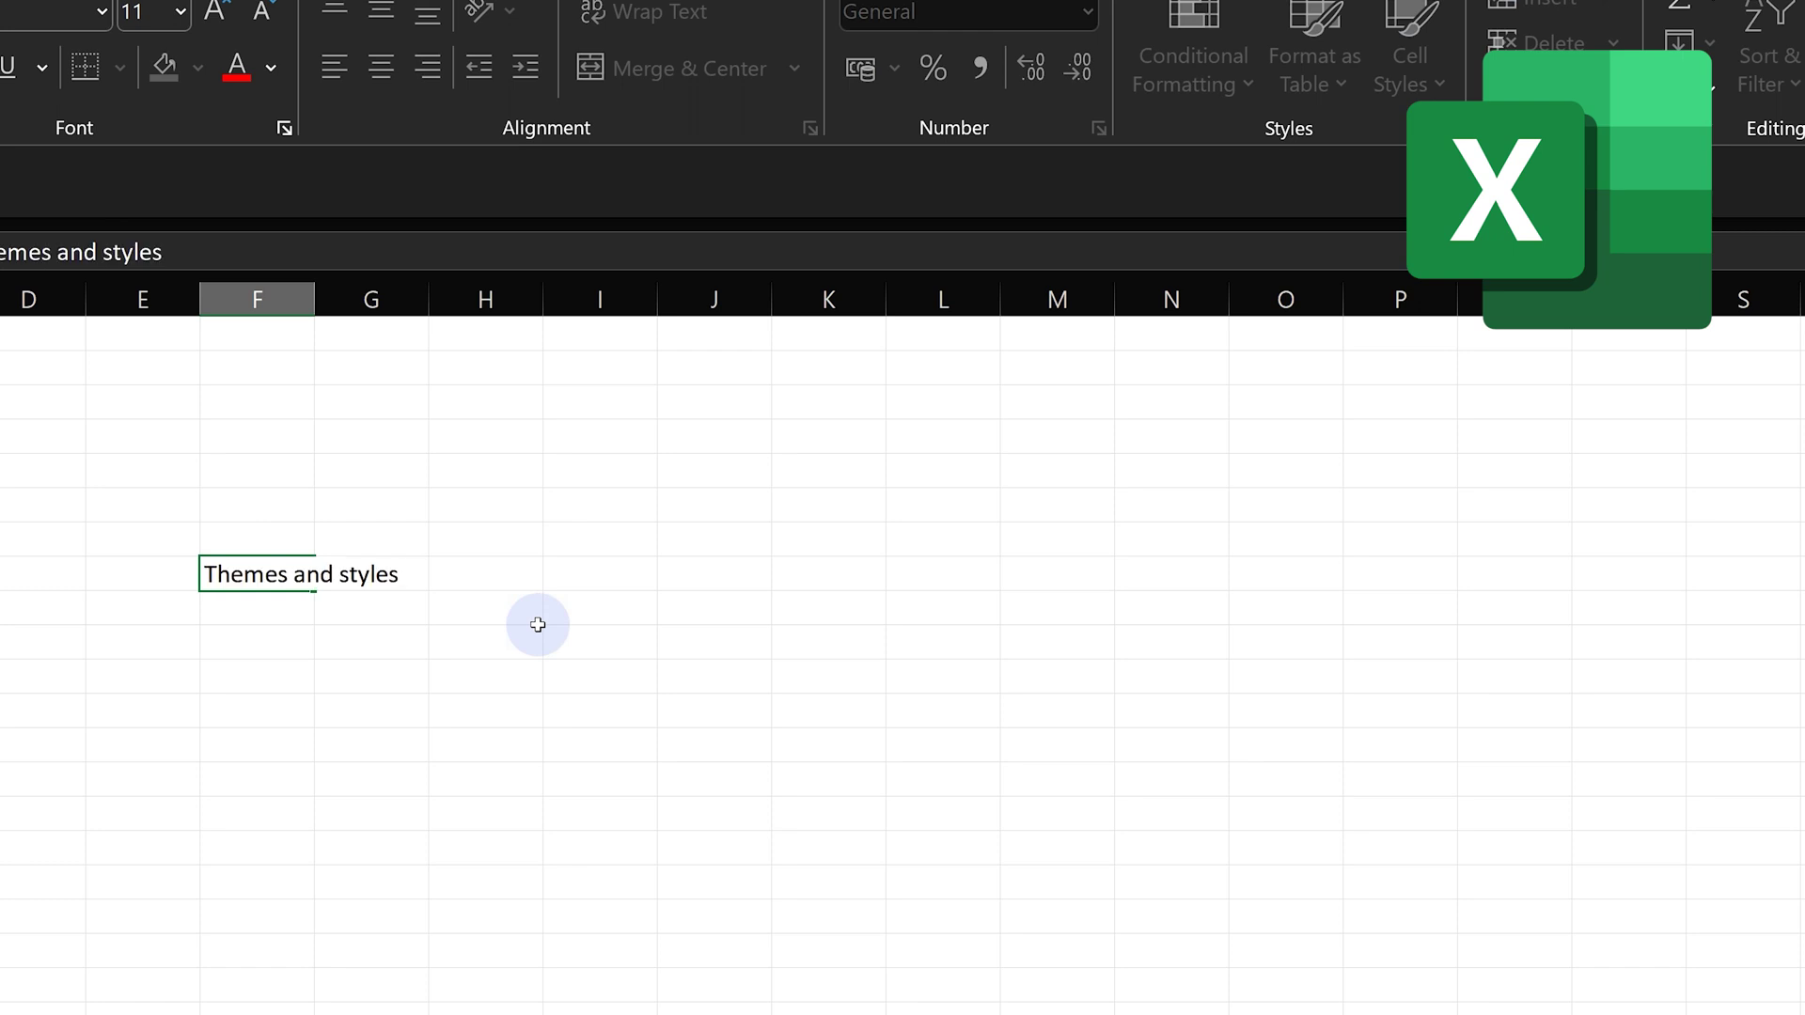
click(504, 663)
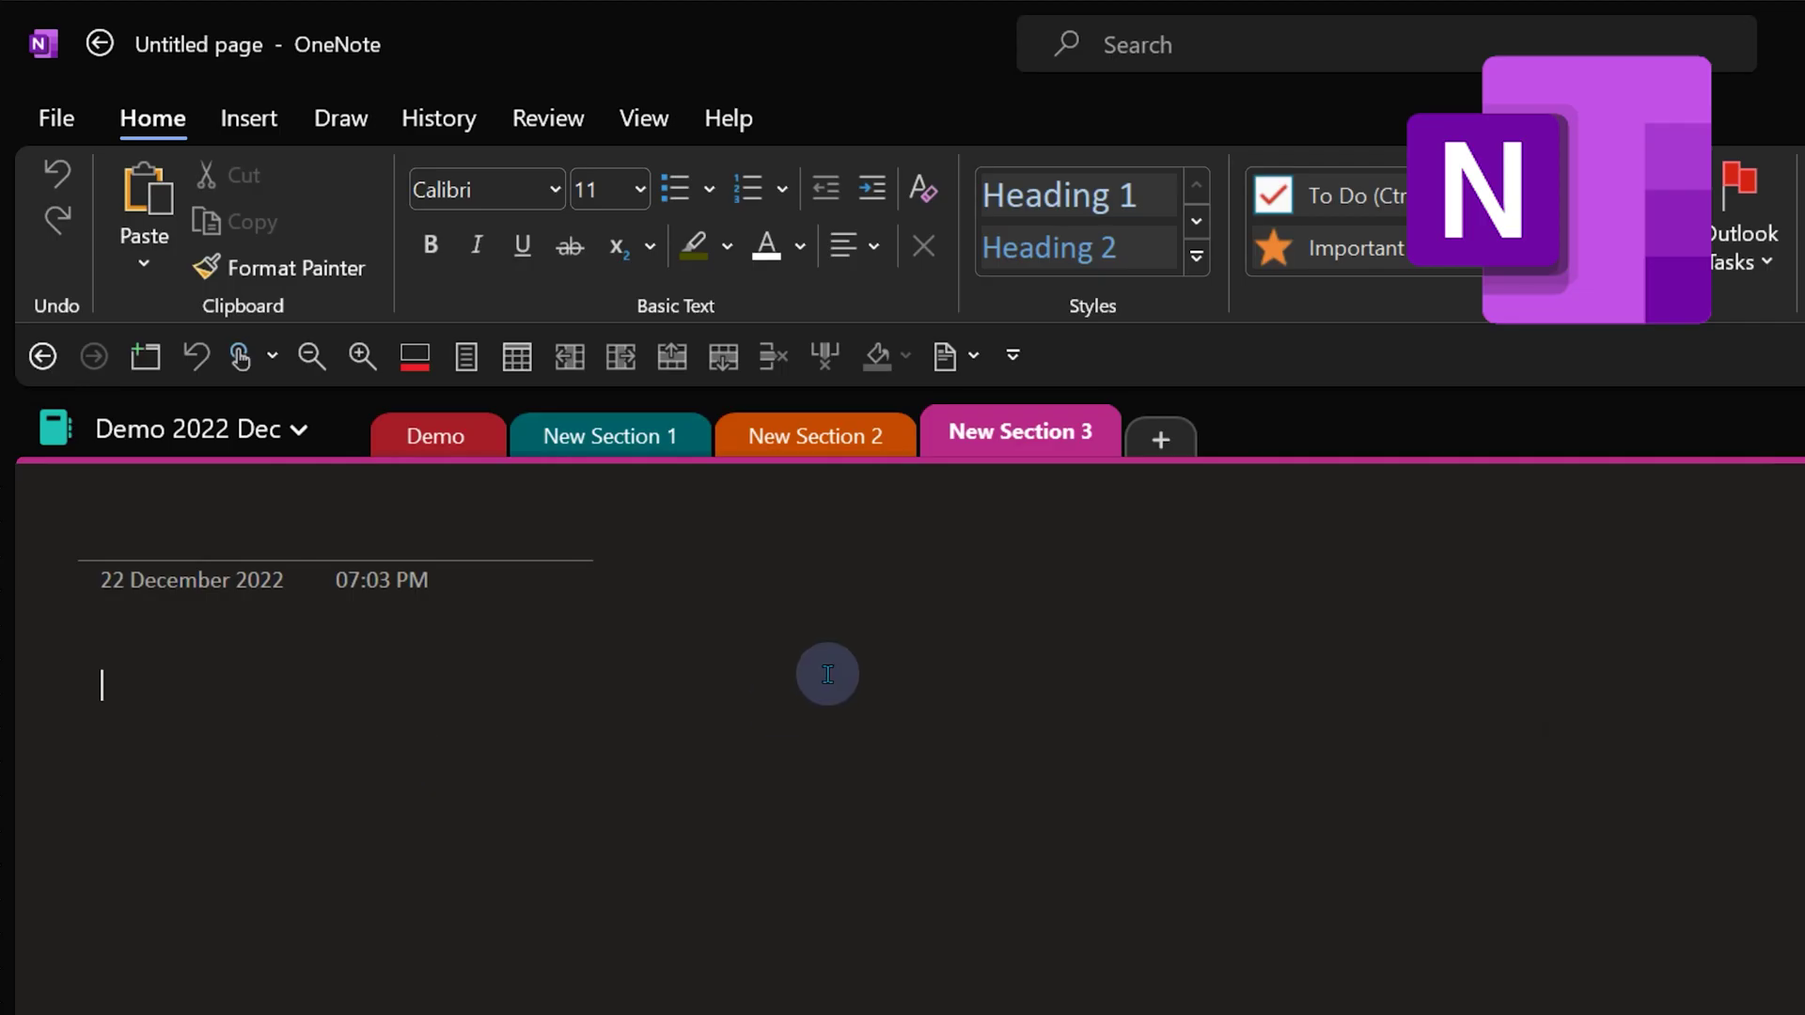
Step: Type ts in other Office apps, including a PowerPoint slide title, to expand it
text(tyles)
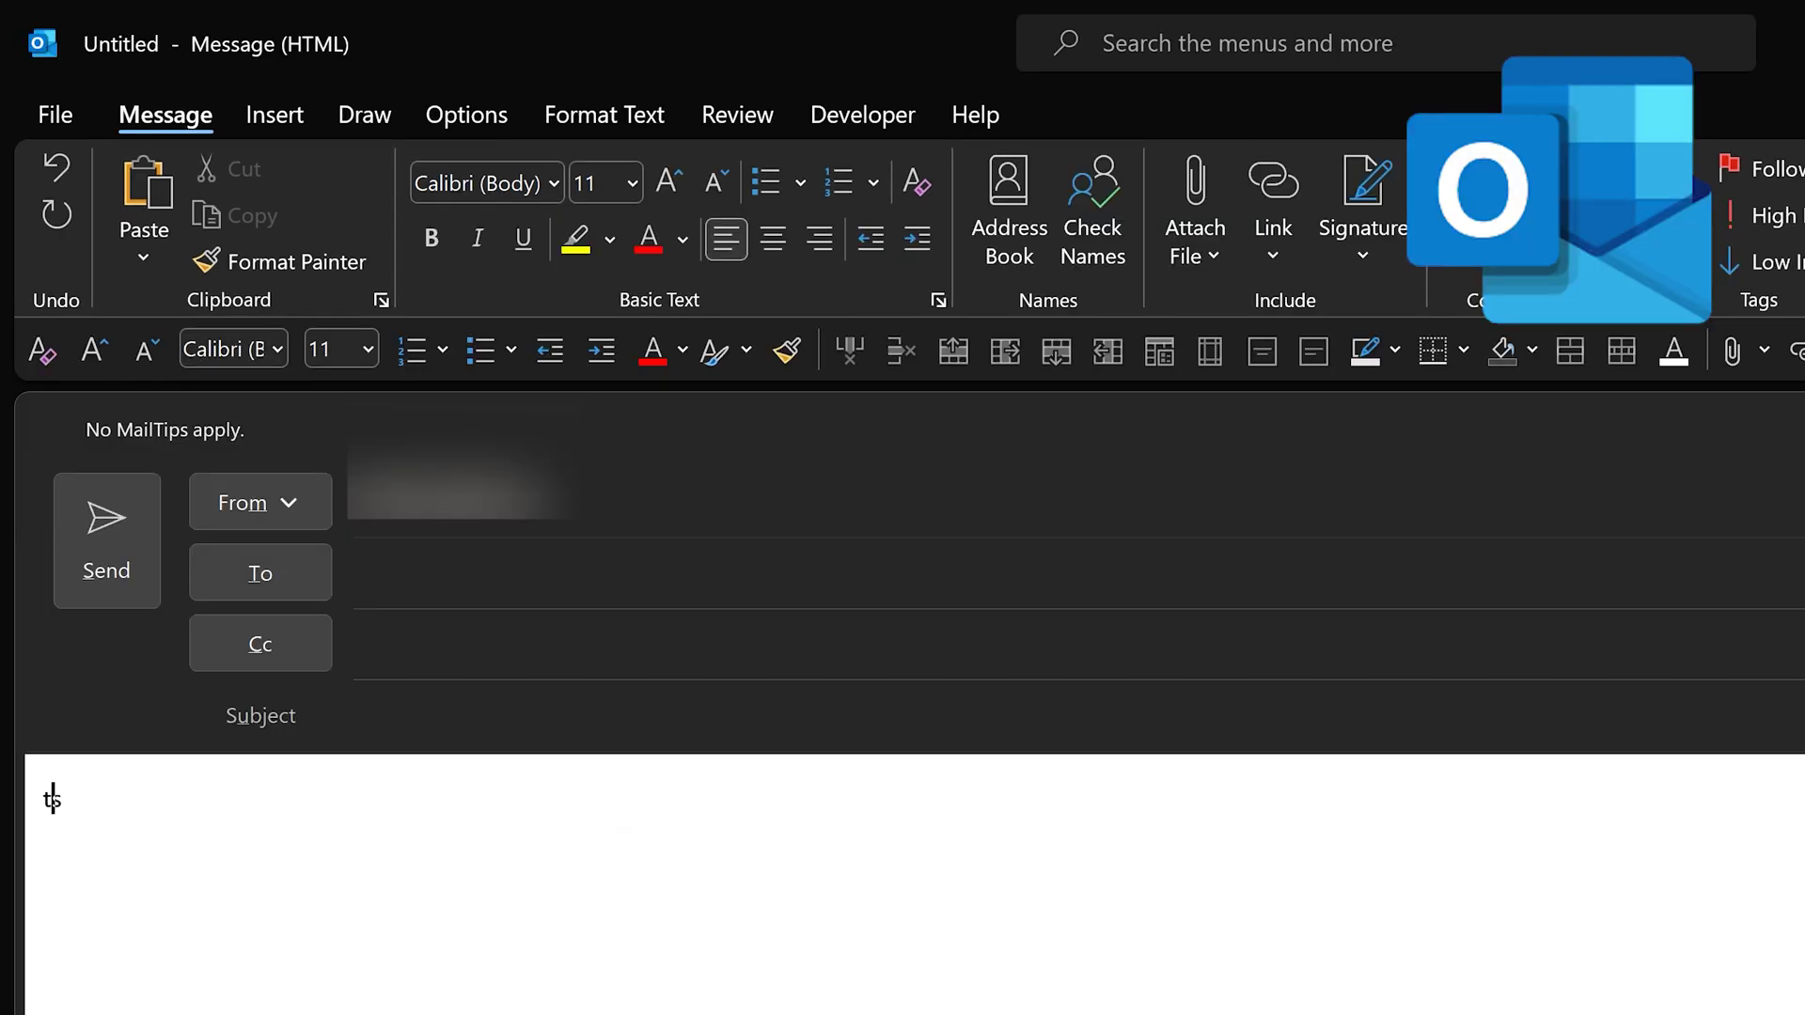
text(ts)
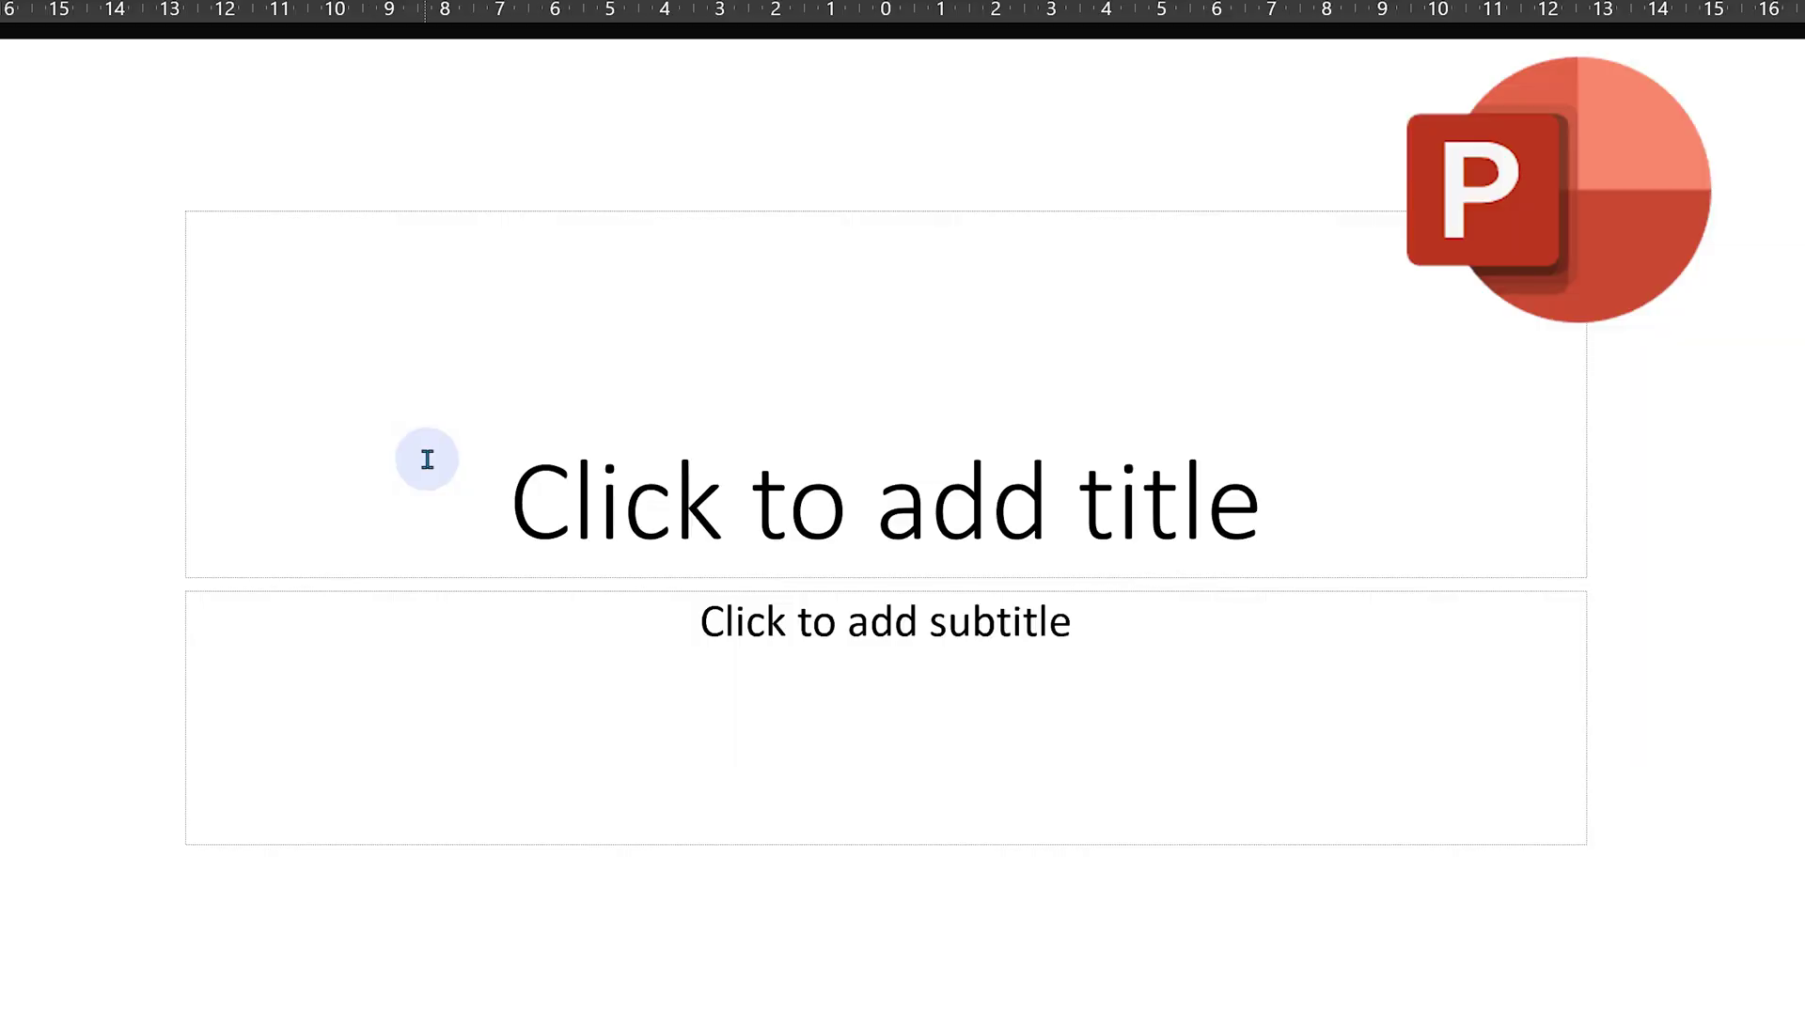
click(427, 461)
text(ts)
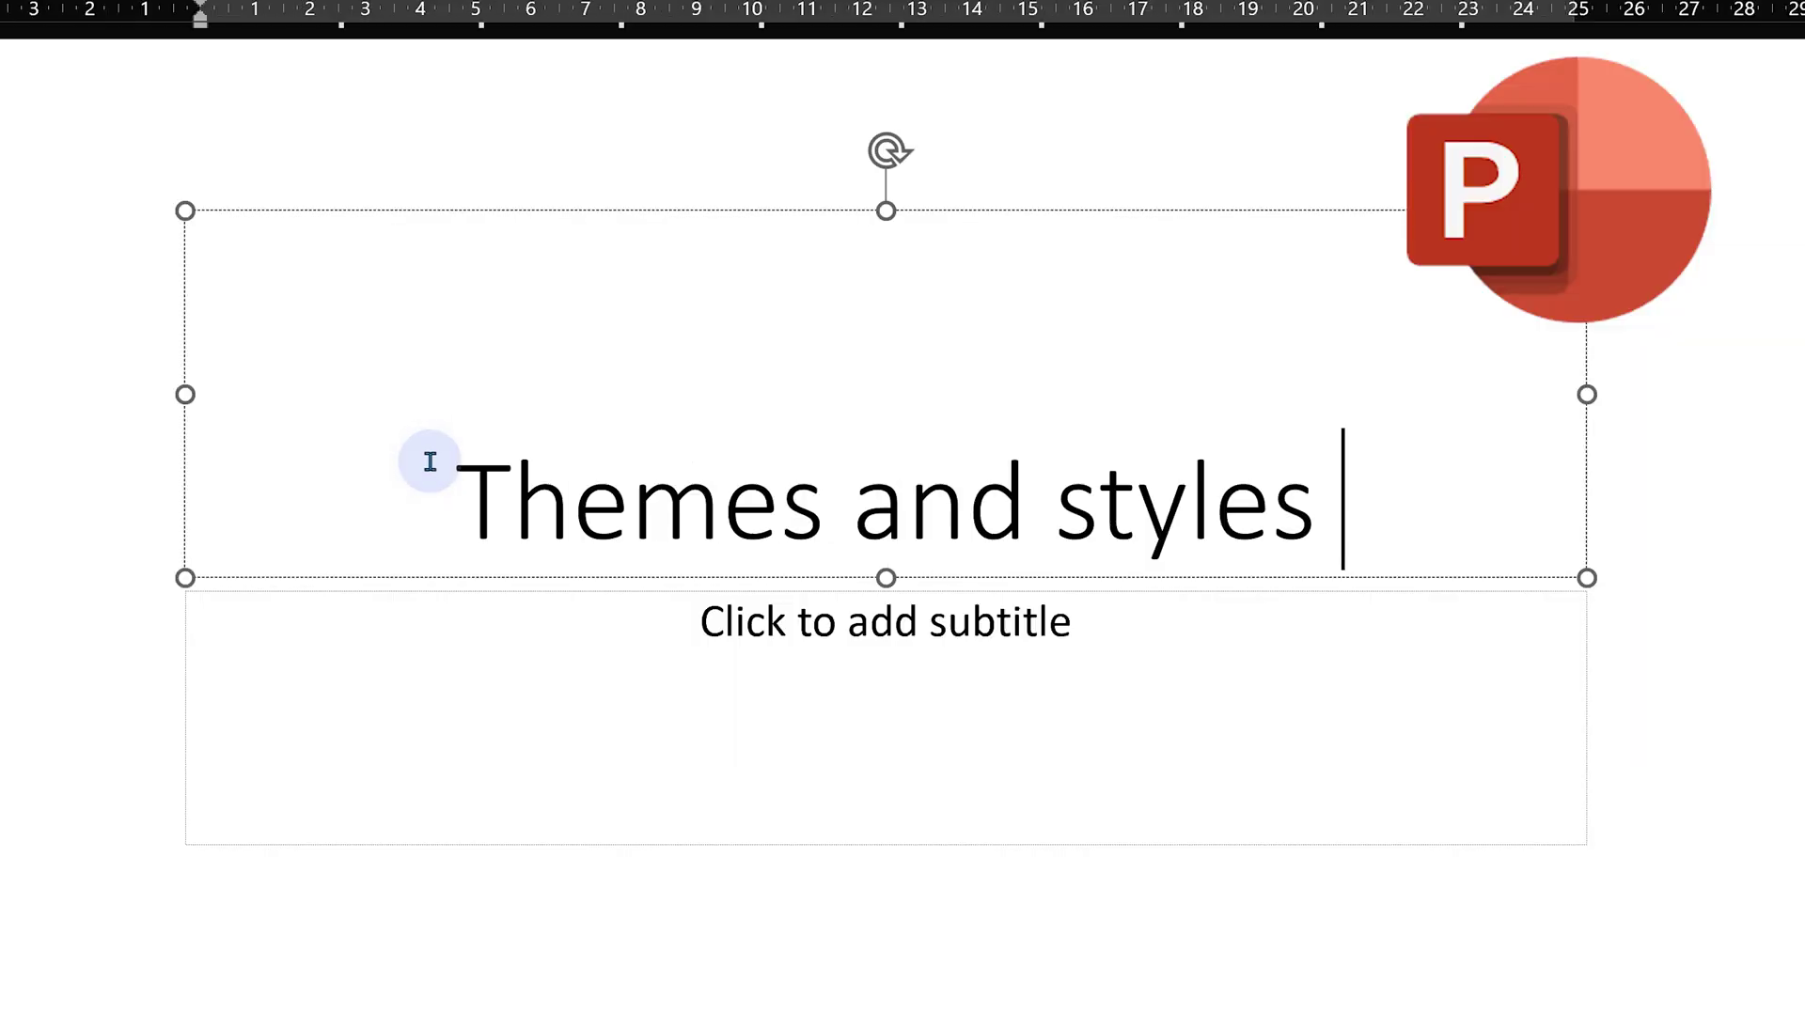